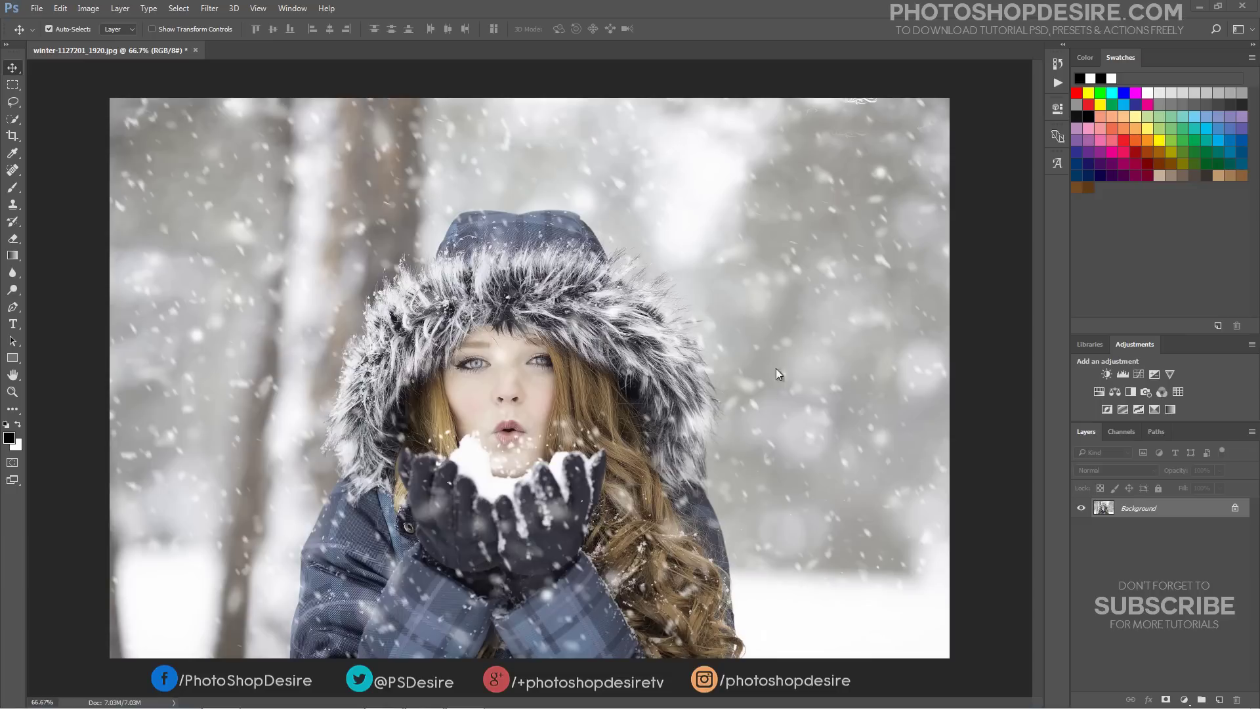
# Duplicate the Background layer and name the copy "Bluetone HDR"
pyautogui.click(118, 13)
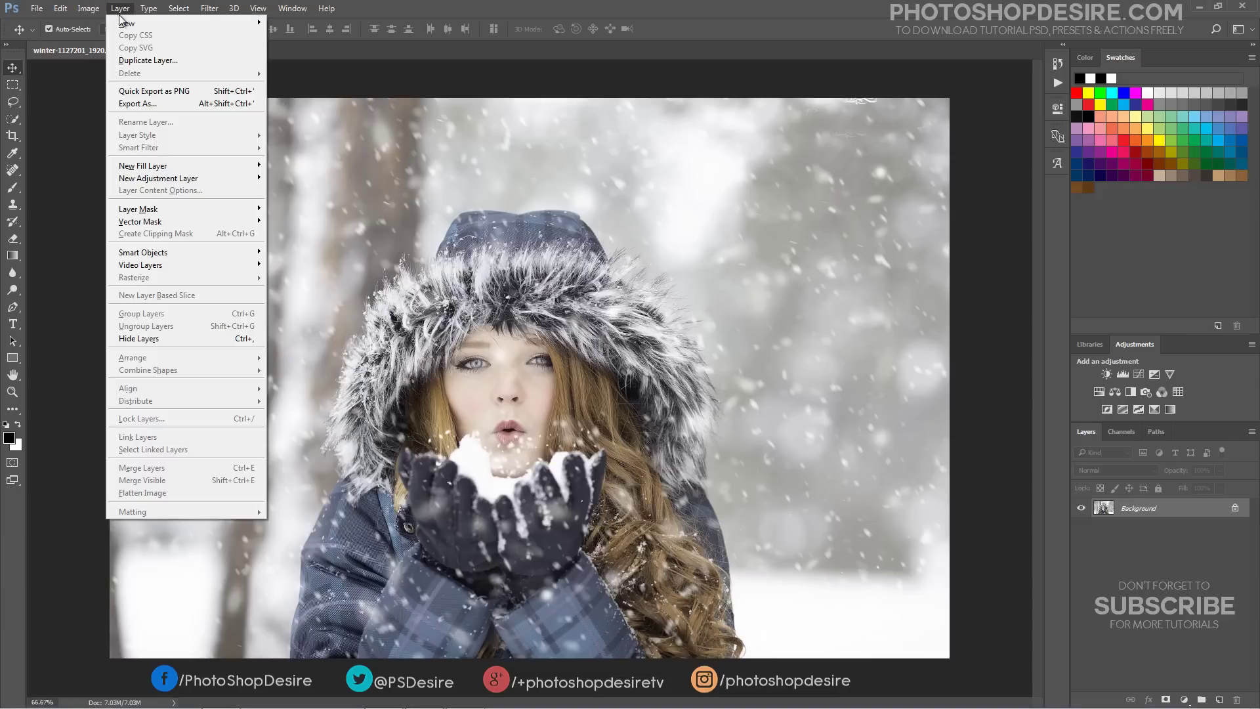
pyautogui.click(185, 57)
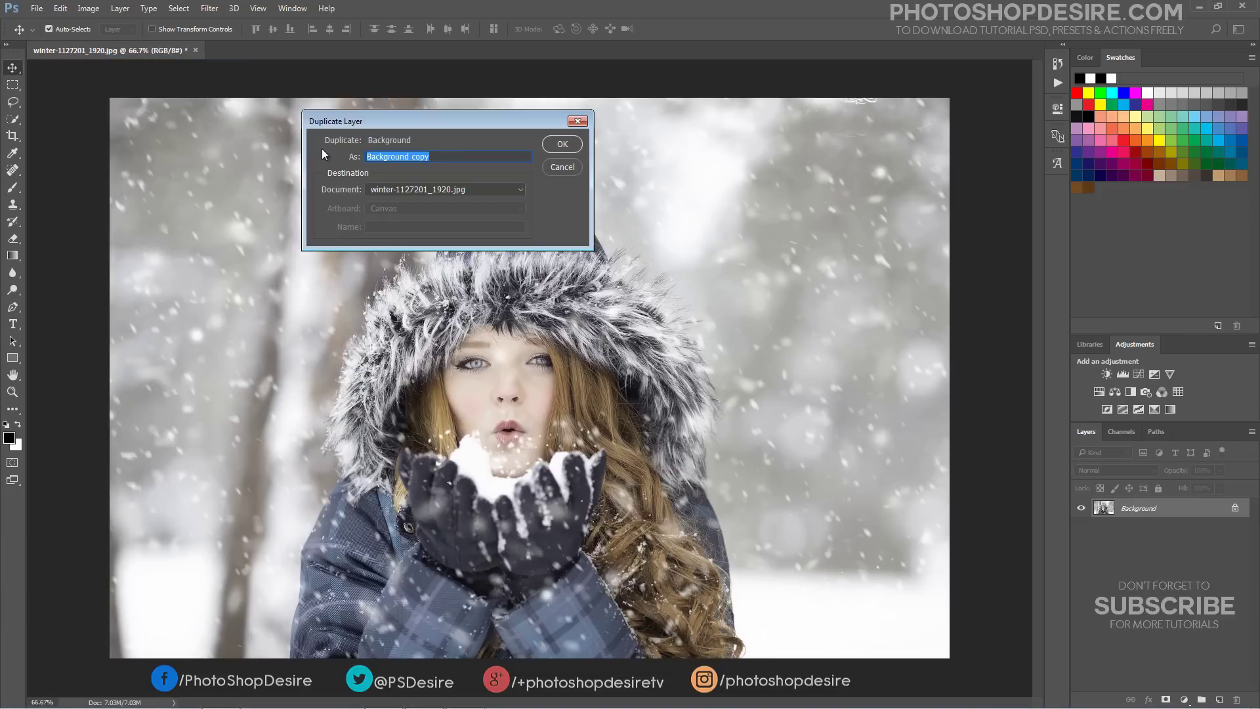
pyautogui.write('Bluetone HDR')
pyautogui.click(548, 149)
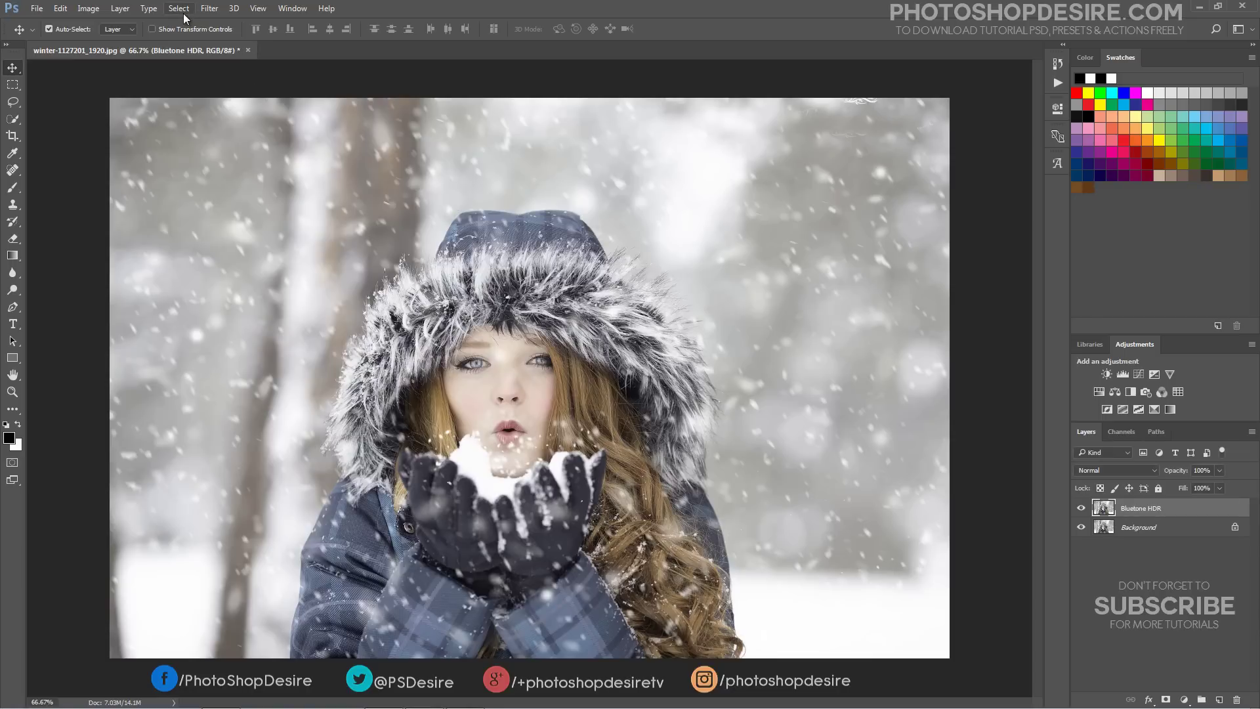
# Convert the Bluetone HDR layer to a smart object
pyautogui.click(120, 9)
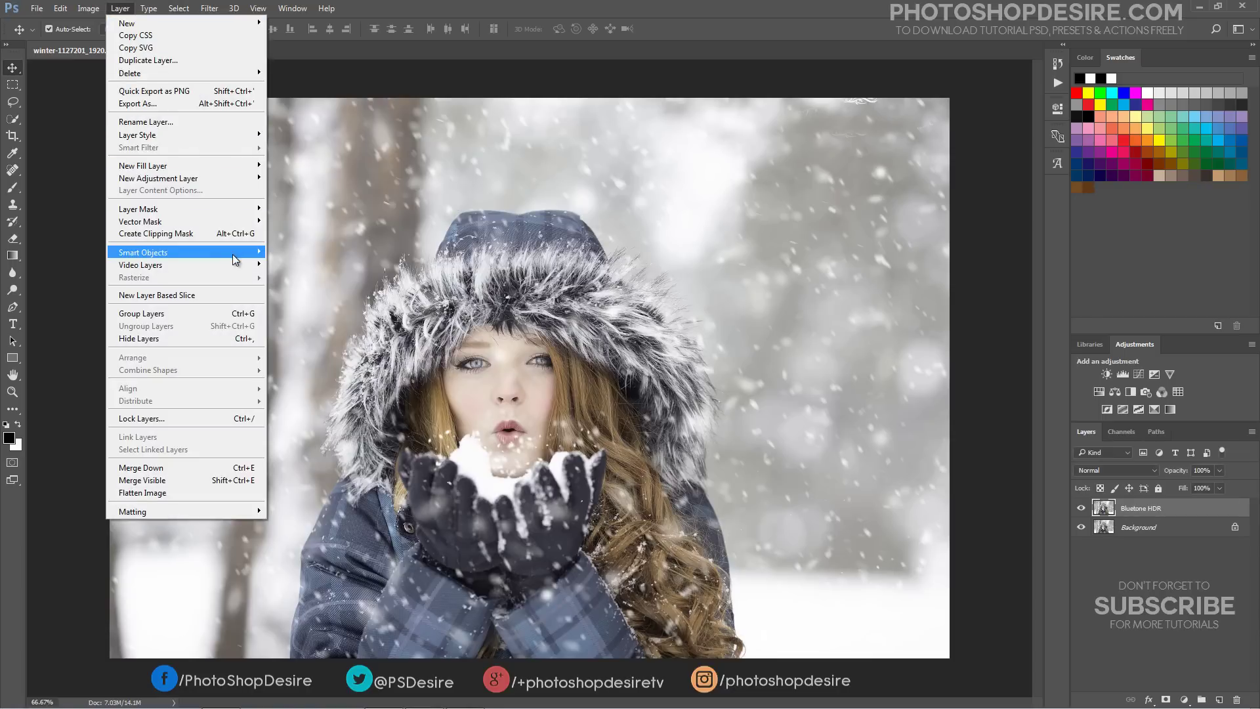
pyautogui.moveTo(235, 259)
pyautogui.click(281, 254)
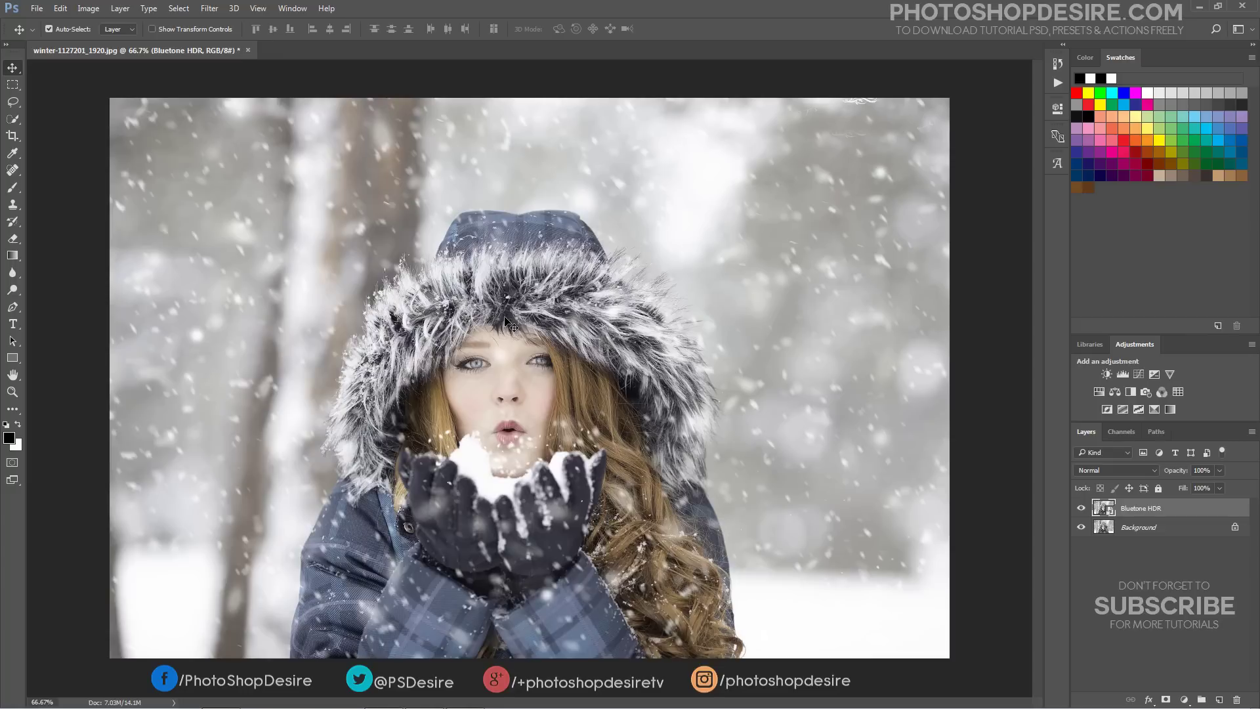
# Open the Camera Raw Filter on the layer and set Contrast +30, Highlights -100, Shadows +100, Whites +65 and Blacks +40
pyautogui.click(209, 8)
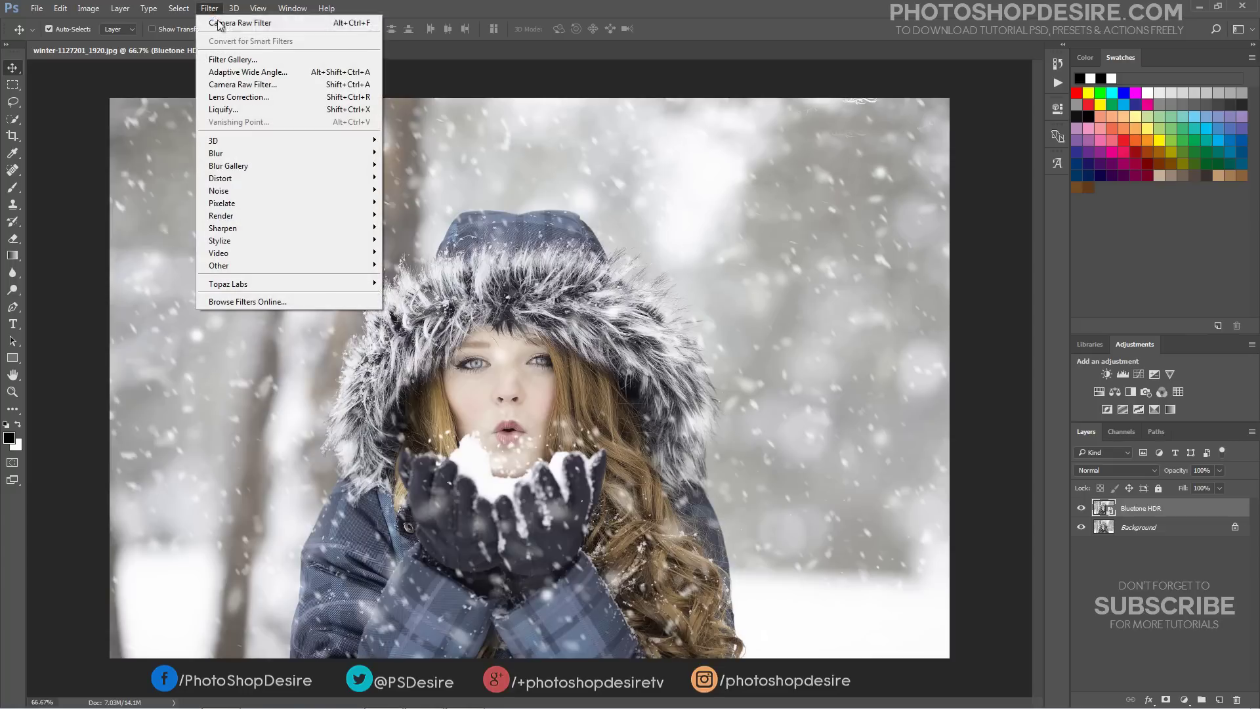
pyautogui.click(303, 25)
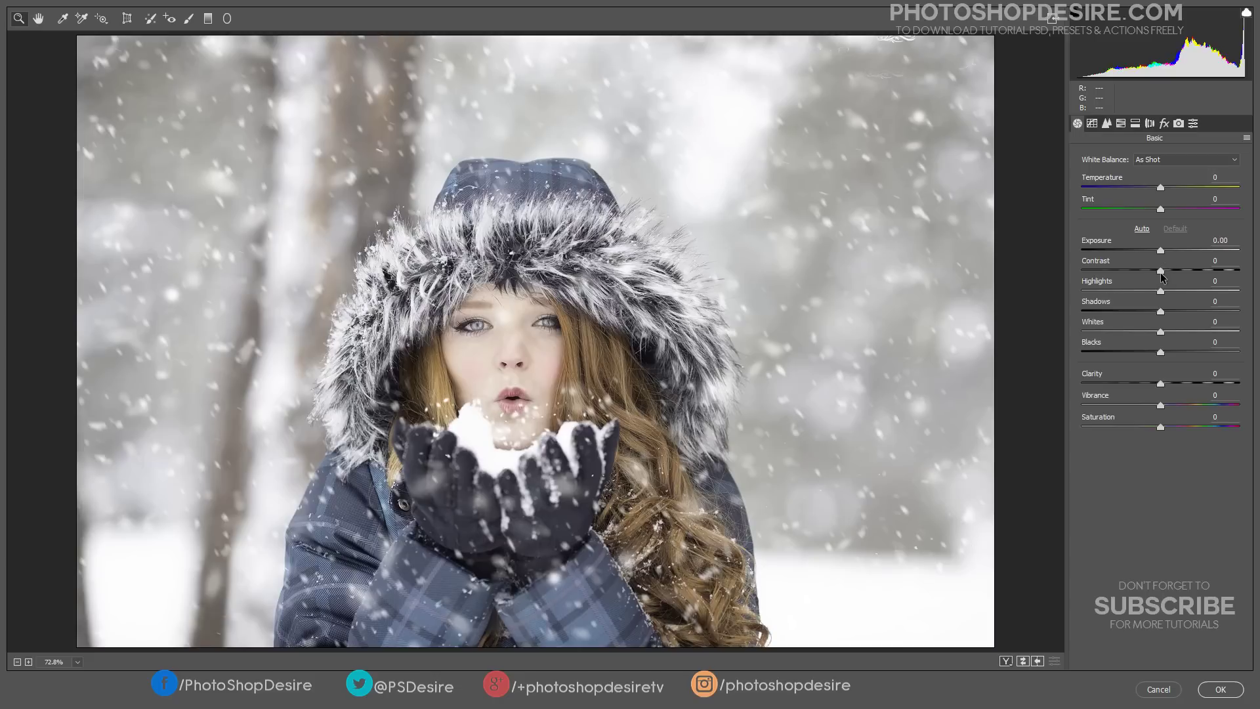
pyautogui.moveTo(1162, 277); pyautogui.dragTo(1073, 293)
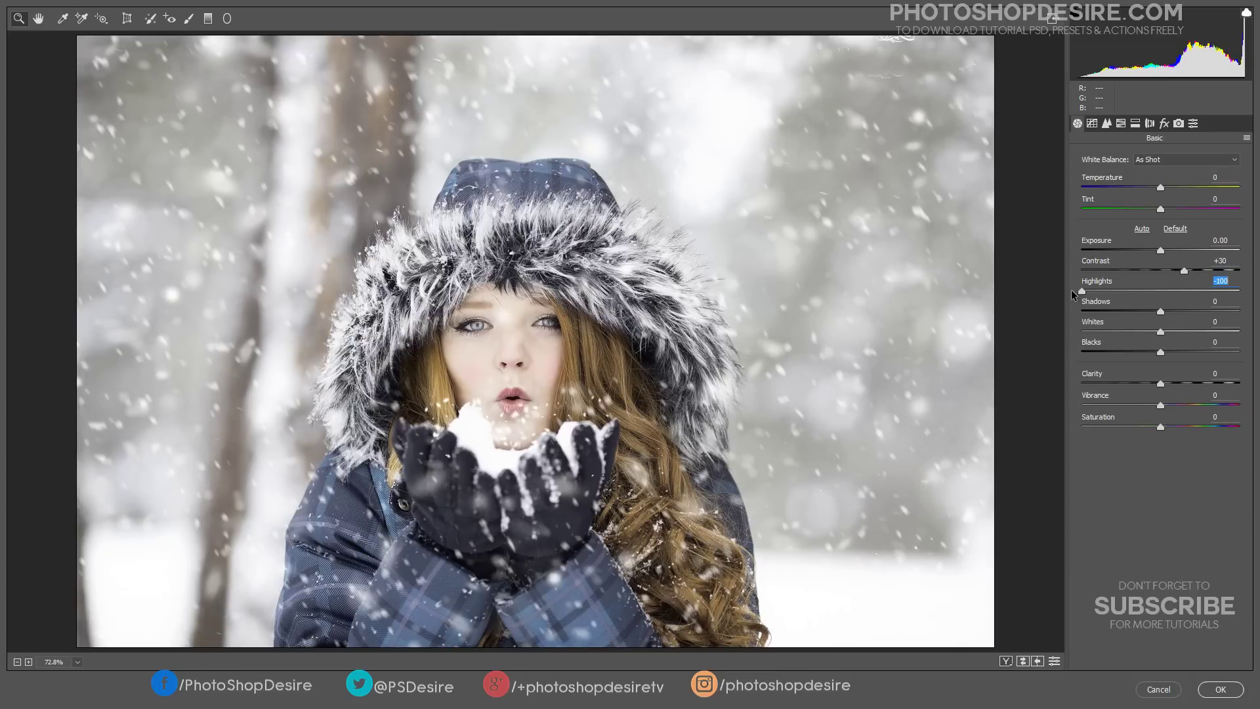
pyautogui.moveTo(1161, 311); pyautogui.dragTo(1258, 317)
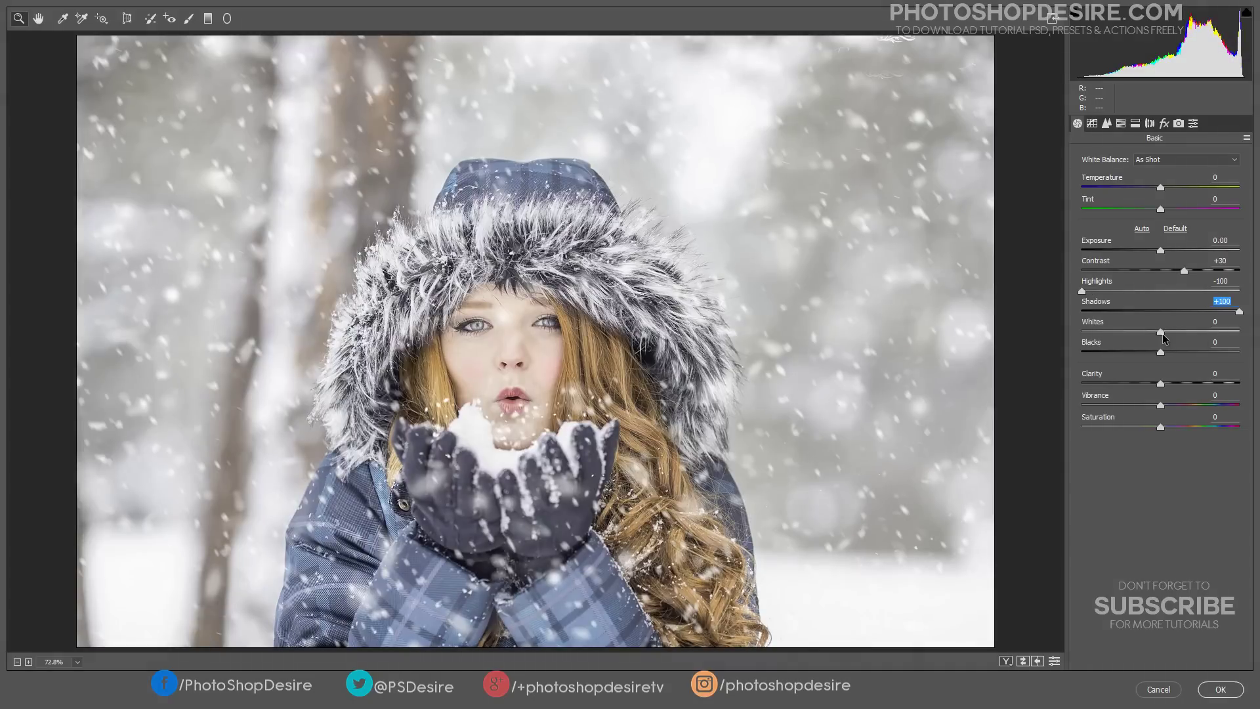
pyautogui.moveTo(1163, 337); pyautogui.dragTo(1216, 344)
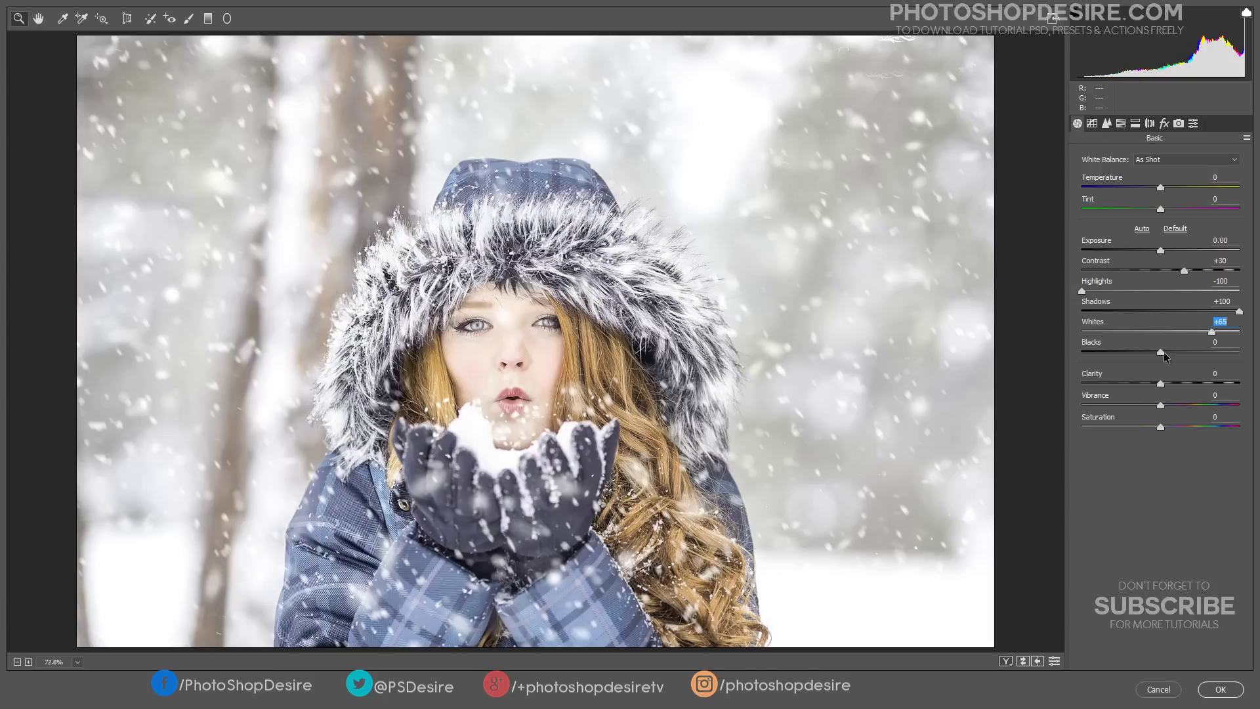
pyautogui.moveTo(1164, 353); pyautogui.dragTo(1195, 354)
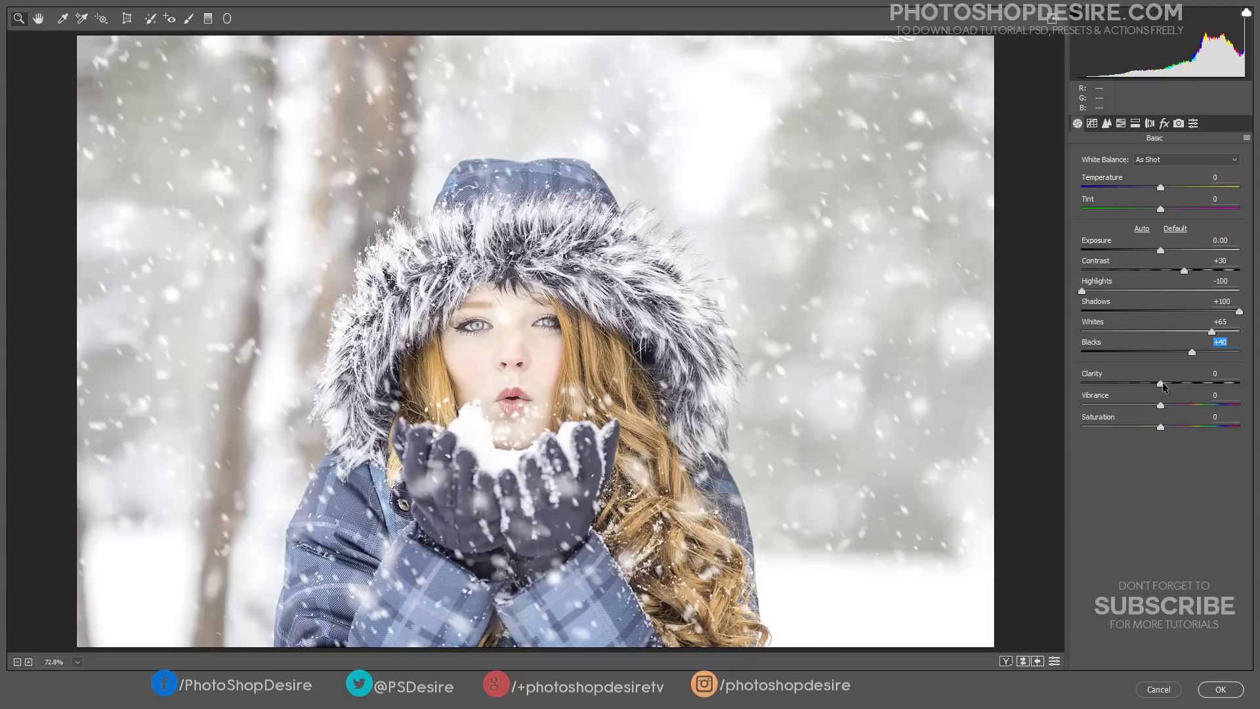
# Set Clarity to +55, Vibrance to +50 and Saturation to +20, and cool the white balance with Temperature -20 and Tint +5
pyautogui.moveTo(1161, 387); pyautogui.dragTo(1199, 410)
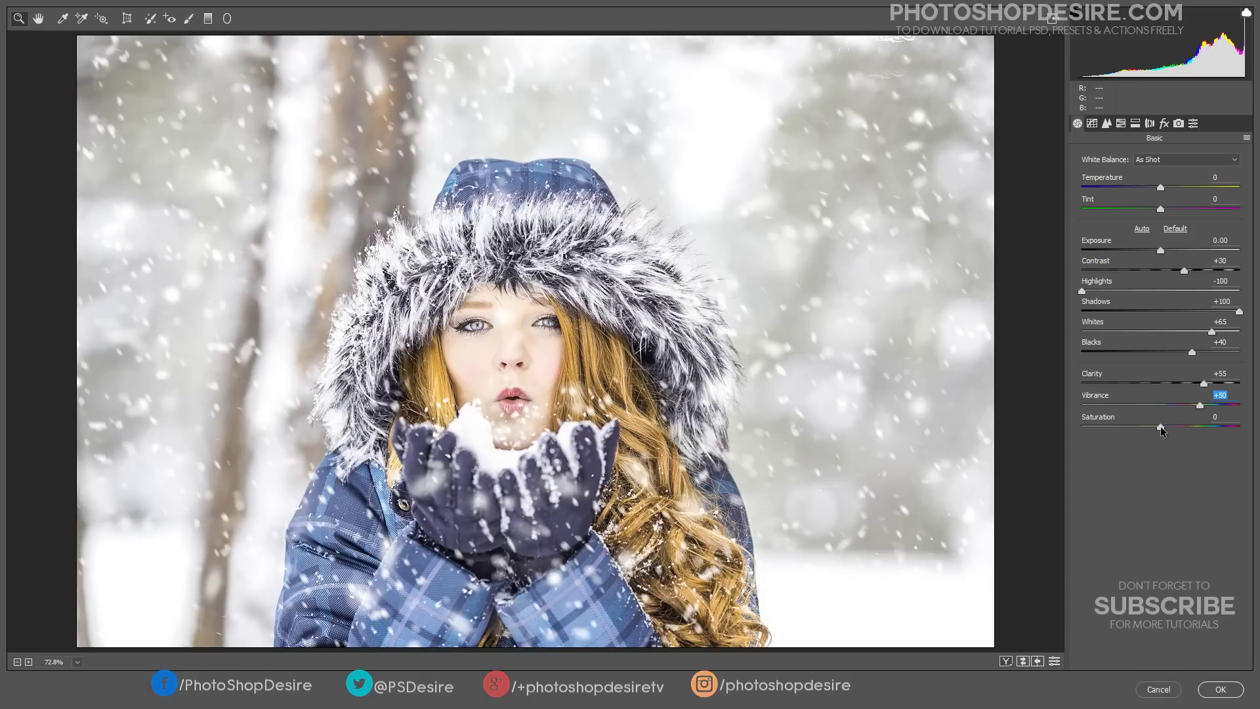
pyautogui.moveTo(1160, 428); pyautogui.dragTo(1177, 430)
pyautogui.click(1160, 190)
pyautogui.moveTo(1160, 190)
pyautogui.mouseDown()
pyautogui.moveTo(1146, 197)
pyautogui.moveTo(1165, 210)
pyautogui.mouseUp()
pyautogui.click(1161, 211)
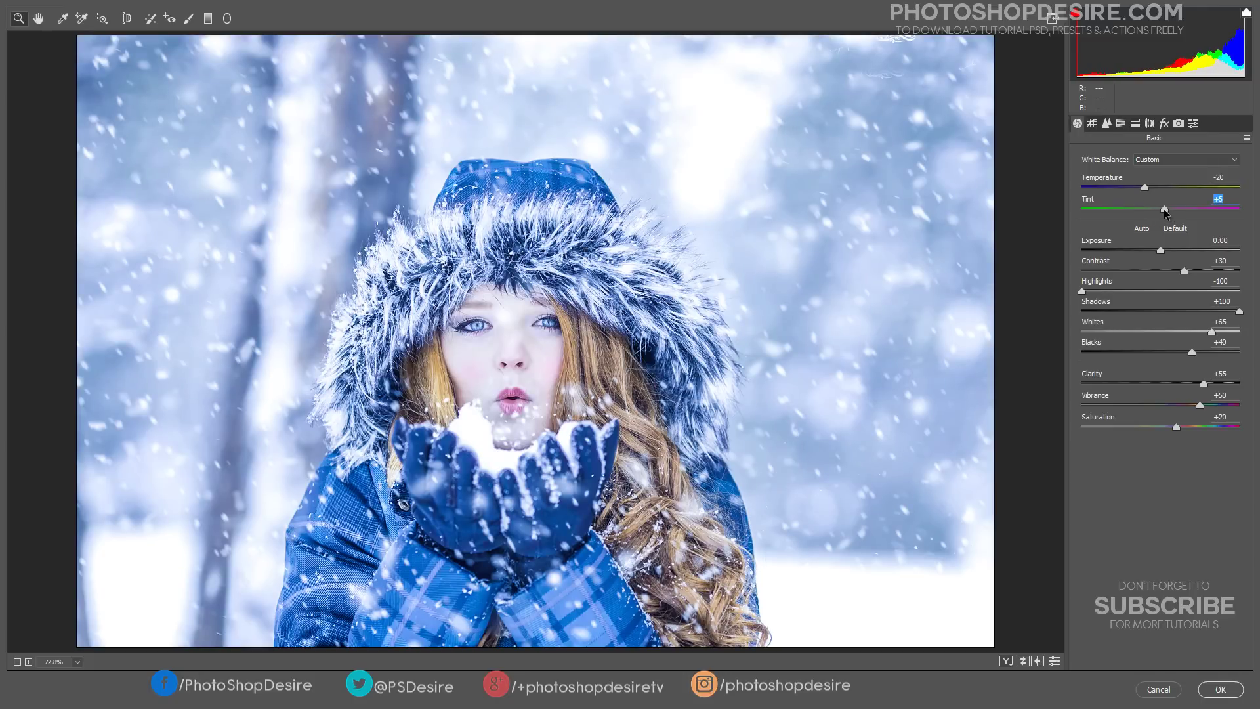
# Set sharpening Amount to 80 and Detail to 30, and noise reduction Luminance to 50 and Color to 30
pyautogui.click(1106, 124)
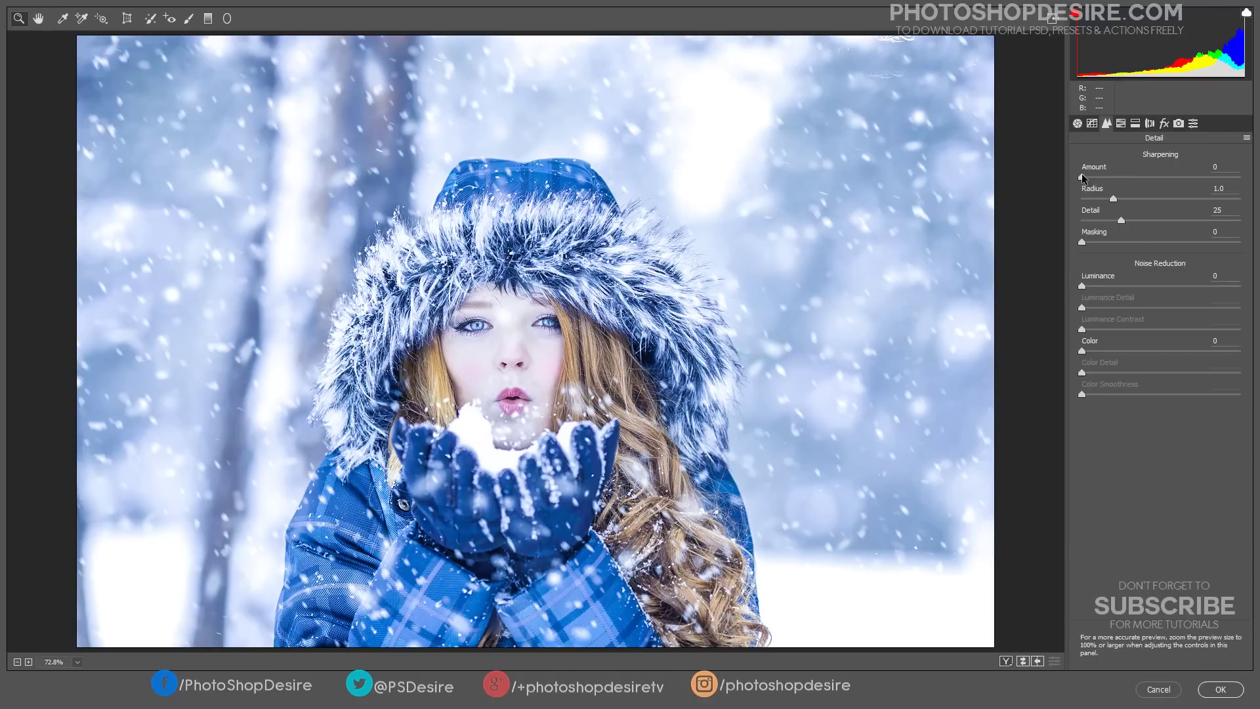
pyautogui.moveTo(1082, 177); pyautogui.dragTo(1129, 221)
pyautogui.moveTo(1083, 289); pyautogui.dragTo(1161, 293)
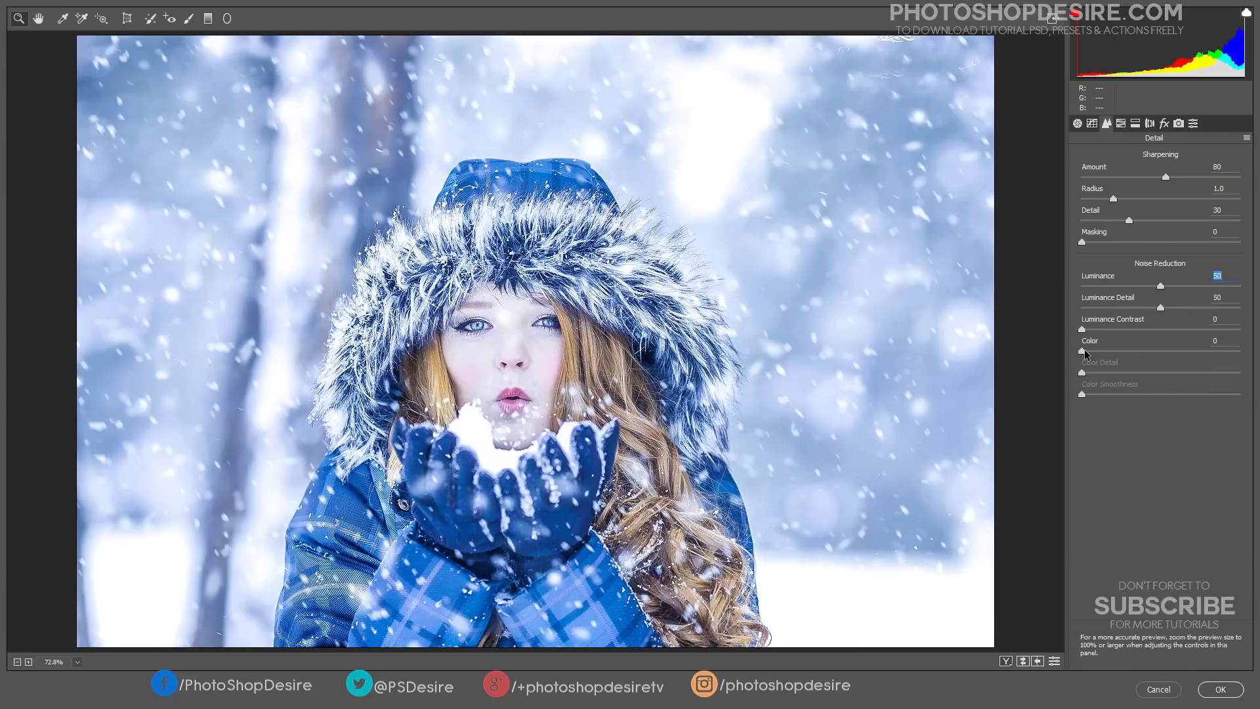
pyautogui.moveTo(1085, 354); pyautogui.dragTo(1128, 357)
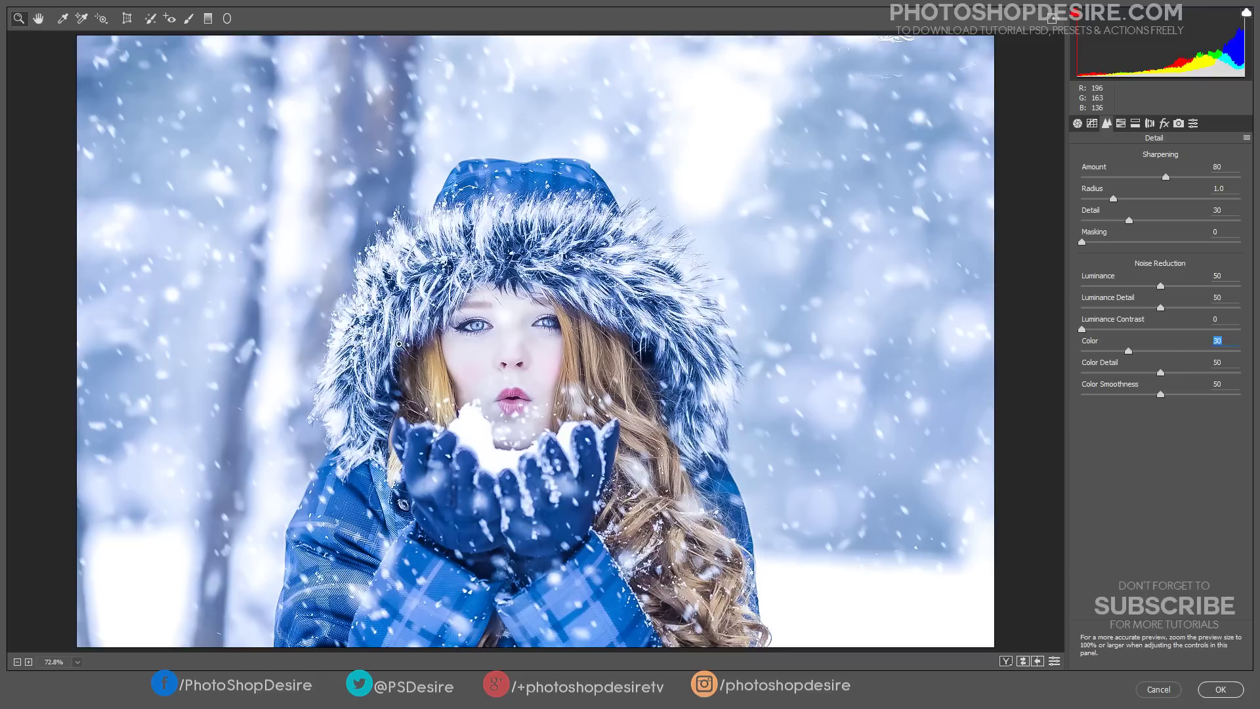
pyautogui.click(1076, 124)
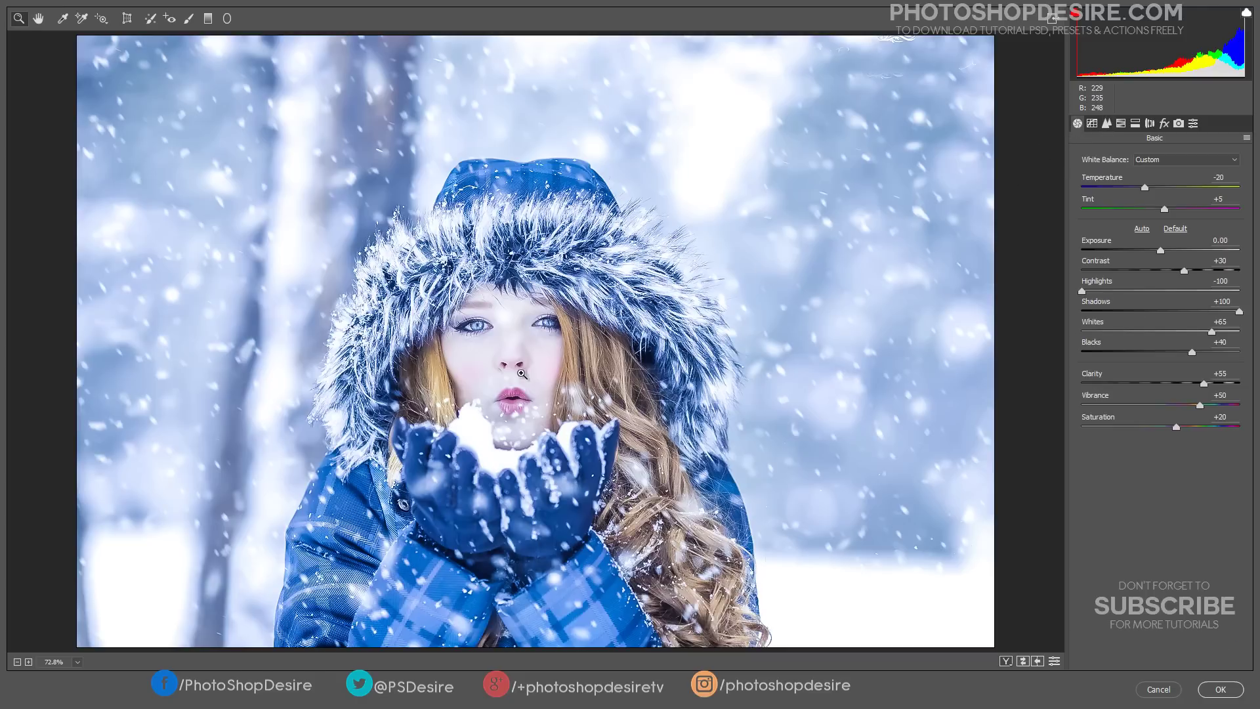
pyautogui.click(1121, 125)
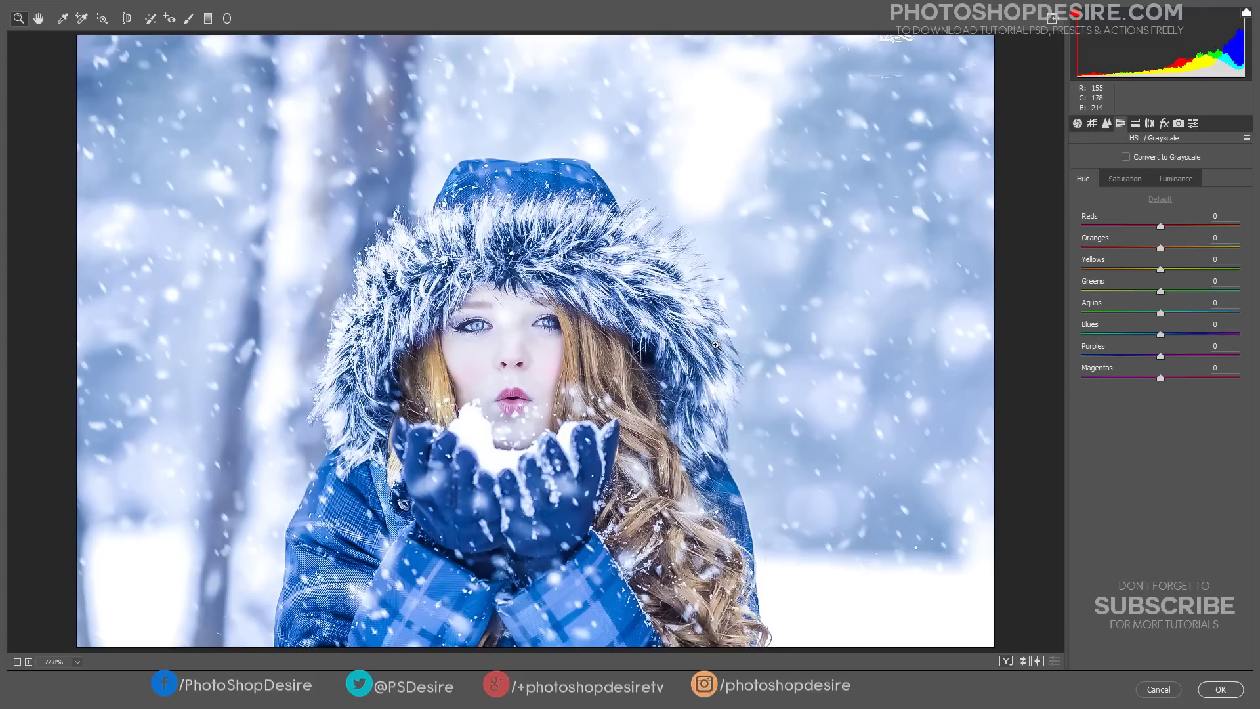
pyautogui.click(1123, 179)
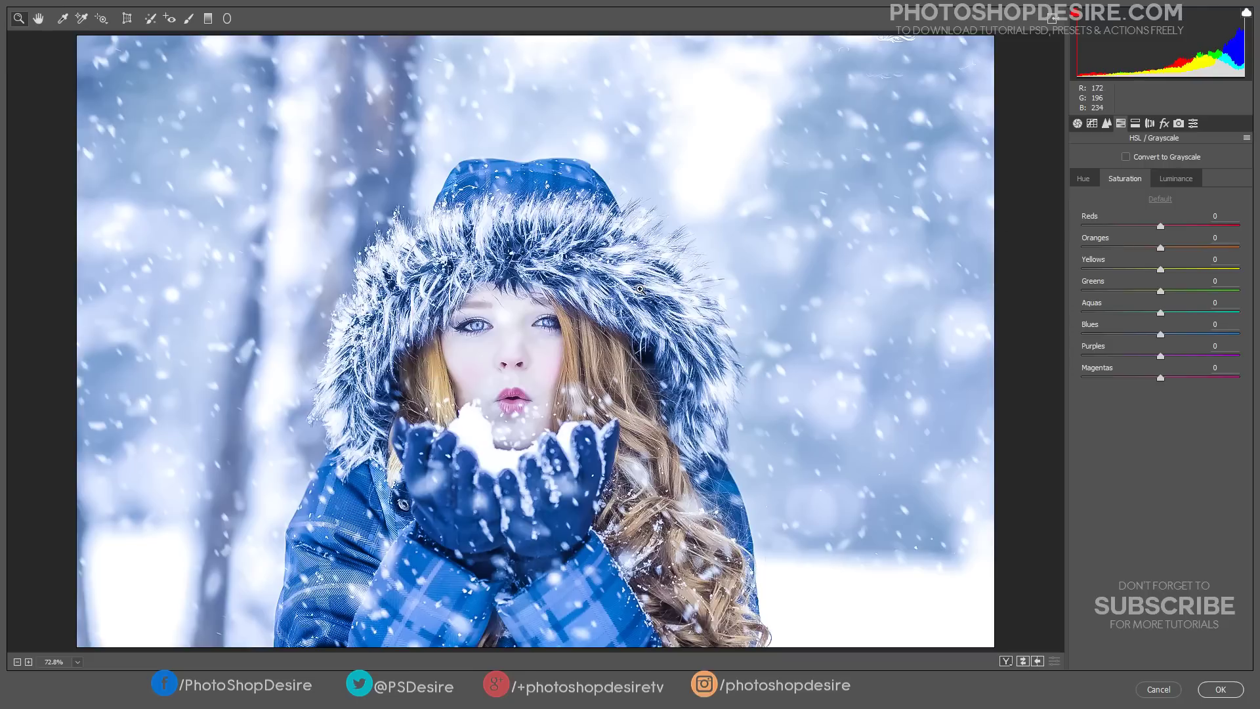
pyautogui.click(1077, 124)
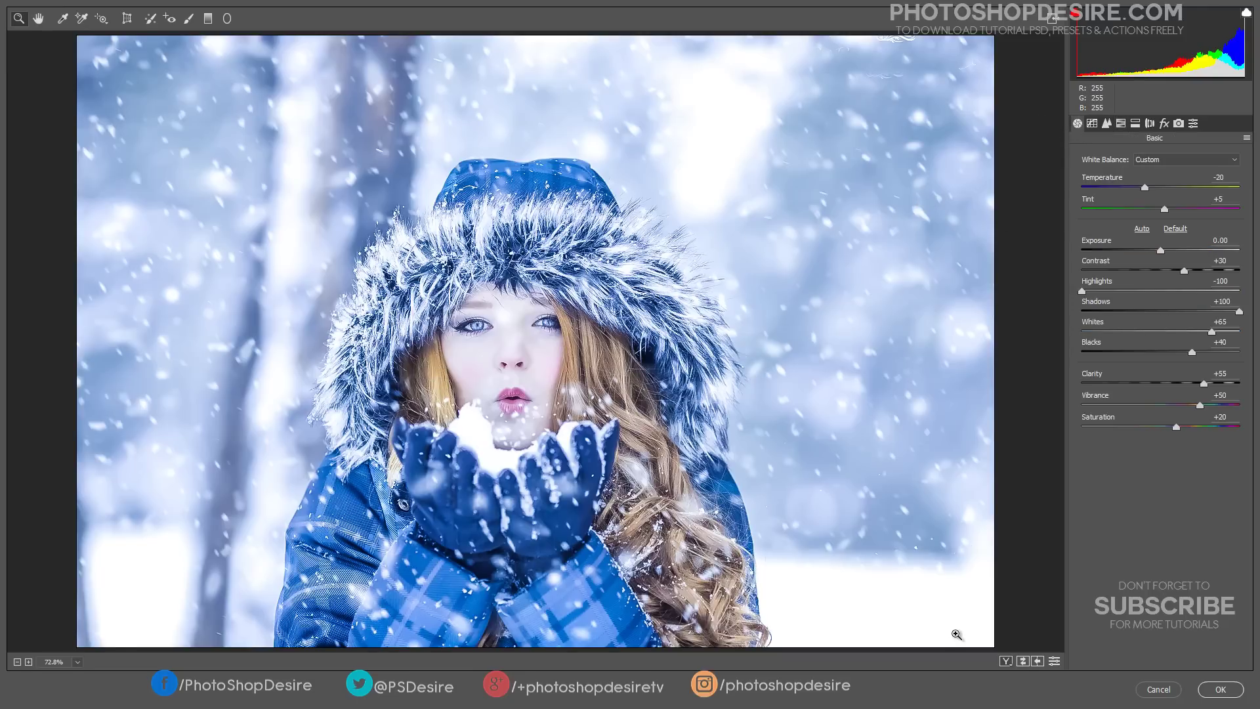
# Compare the photo before and after the Camera Raw adjustments in the different split preview modes
pyautogui.click(1006, 661)
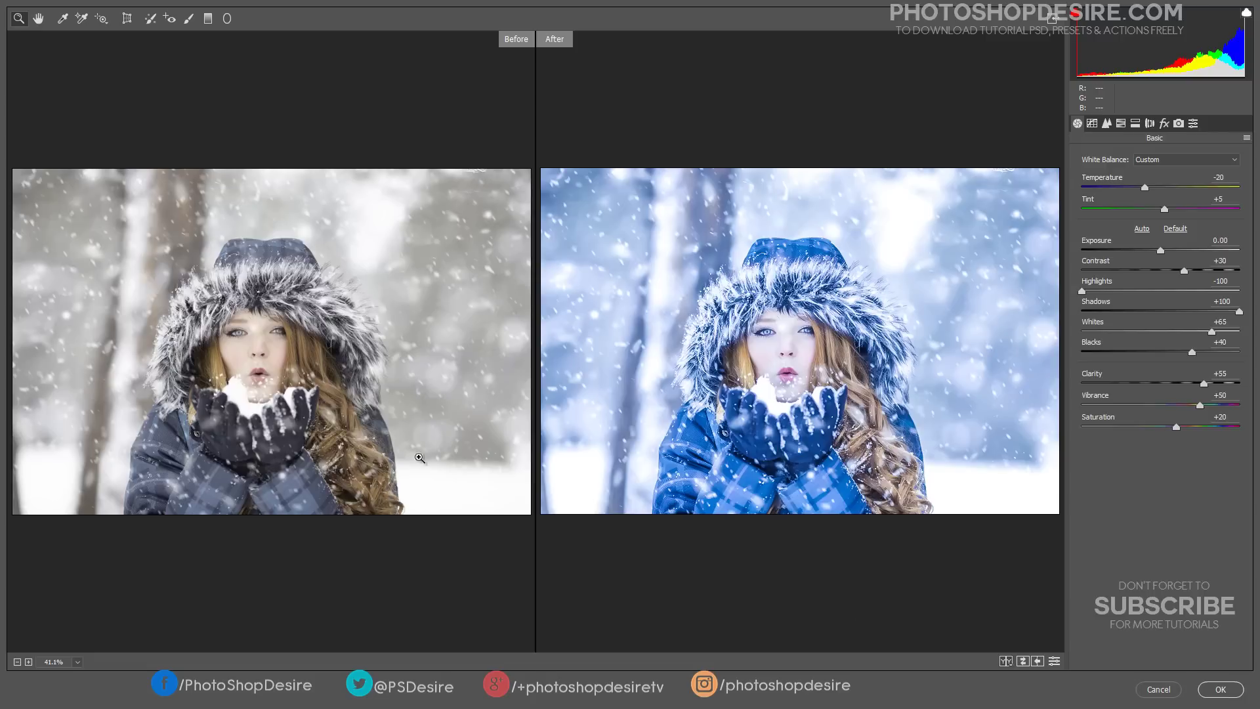
pyautogui.click(1006, 661)
pyautogui.click(1007, 661)
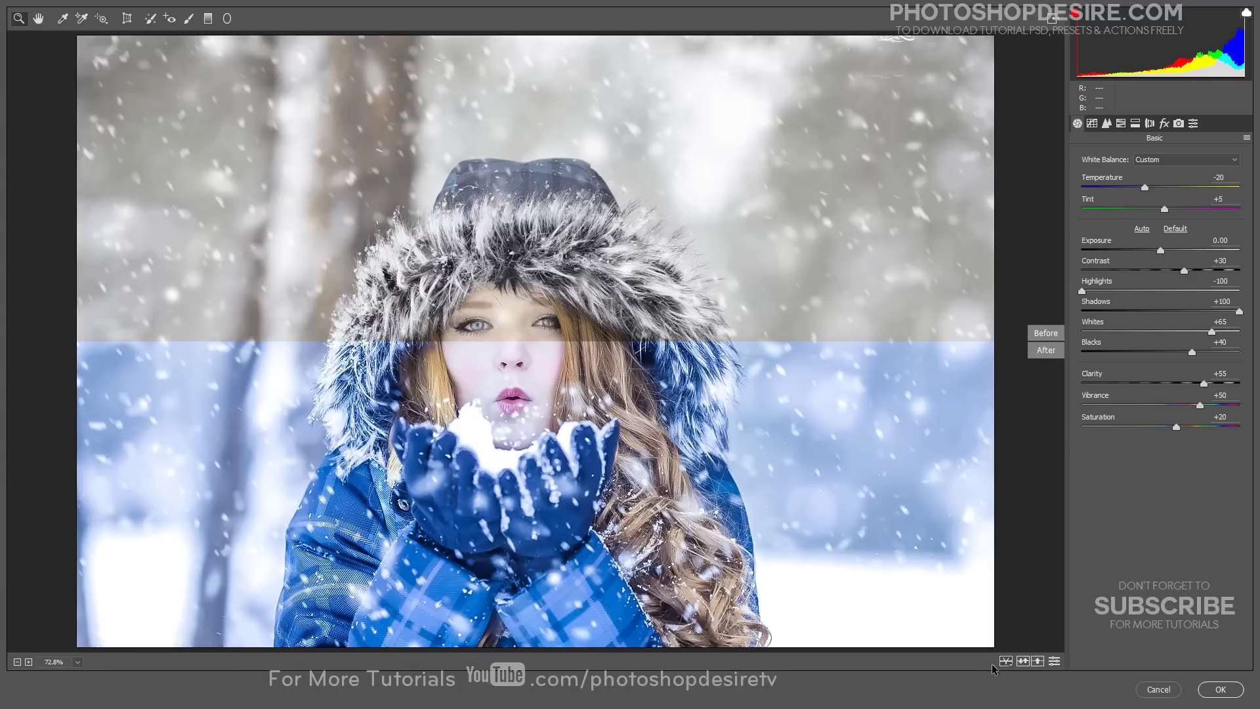
pyautogui.click(1006, 661)
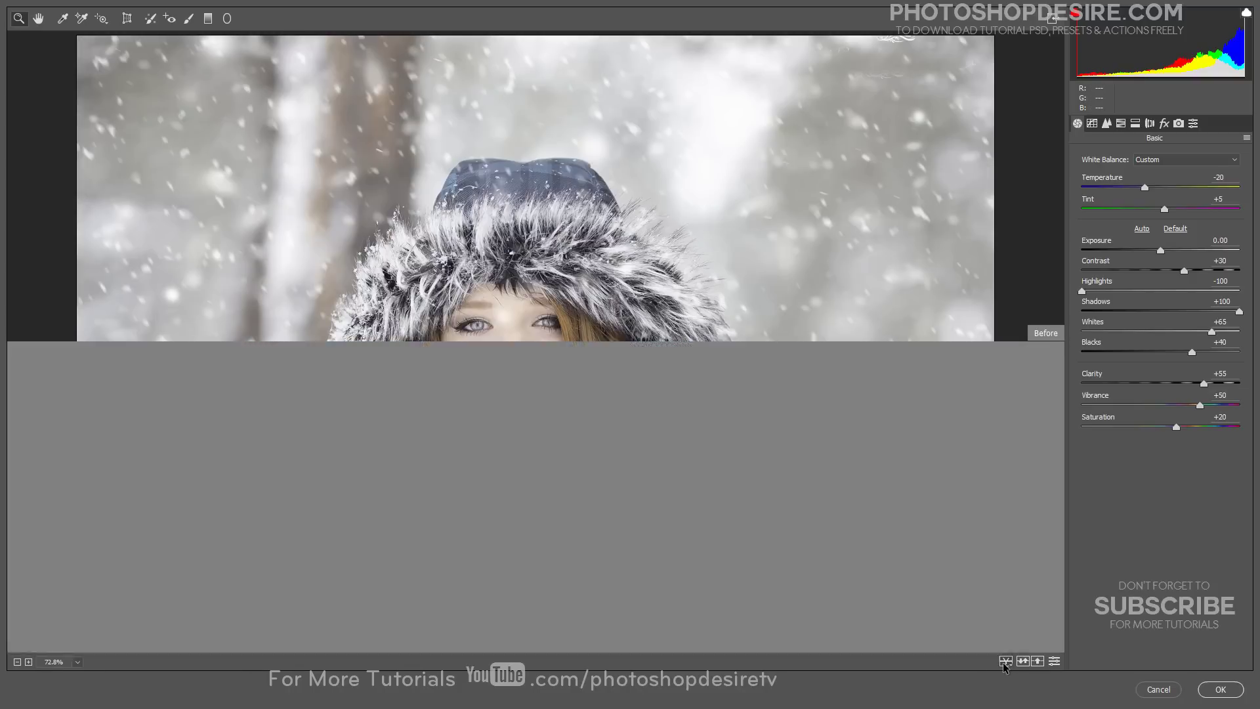
# Save all Camera Raw settings as a preset file named "PSDESIRE - BLUETONE HDR (WINTER PHOTOS)"
pyautogui.click(1193, 124)
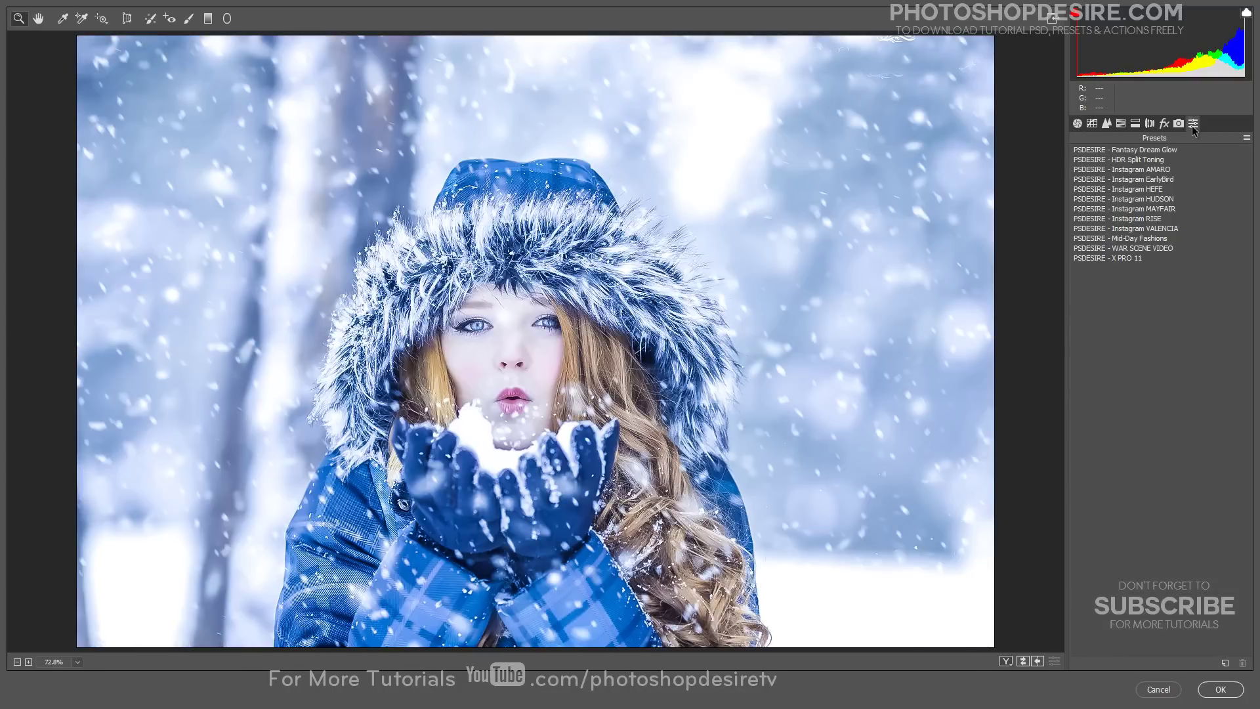
pyautogui.click(1246, 138)
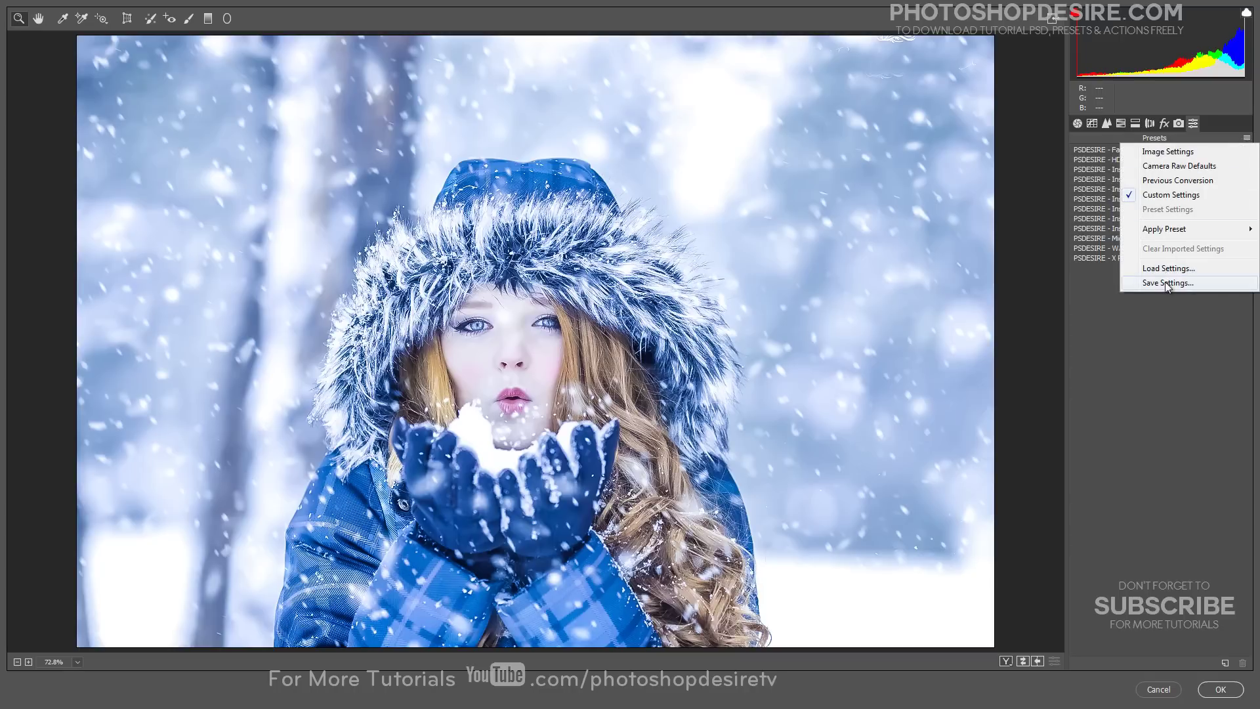
pyautogui.click(1166, 284)
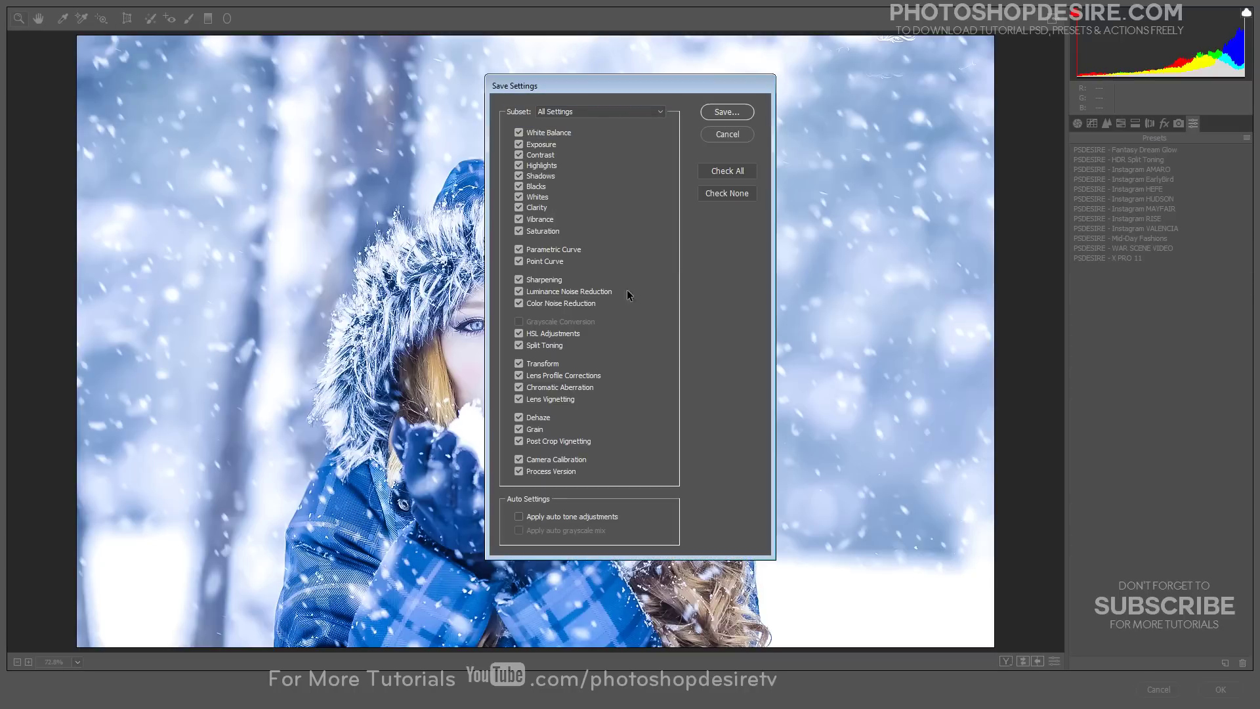
pyautogui.click(716, 112)
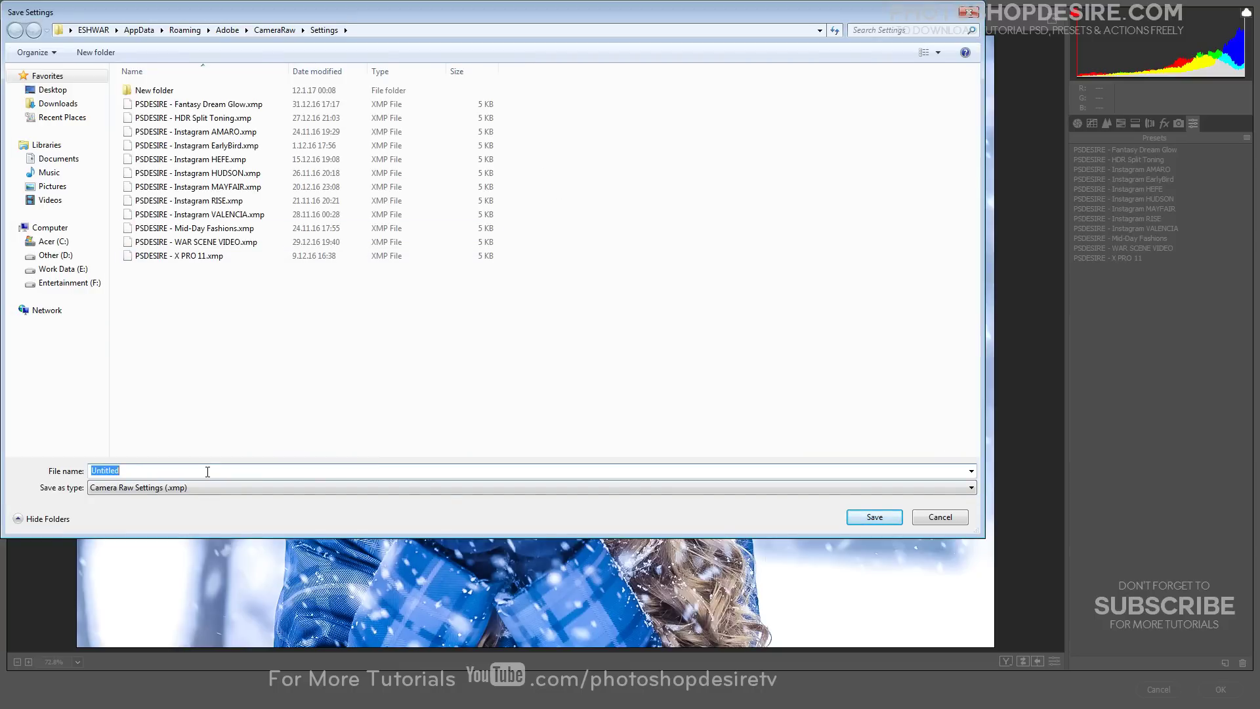
pyautogui.write('PSDESIRE -')
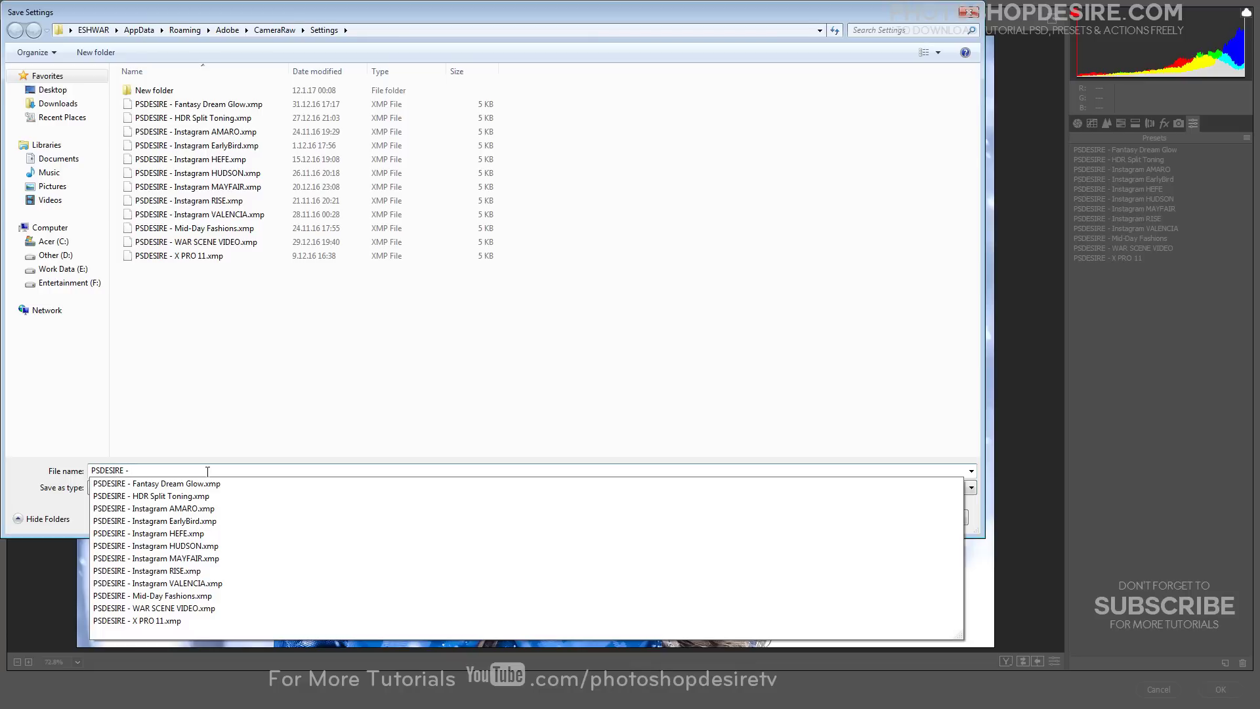
pyautogui.write(' BLUETONE HDR (WINTER PHOTOS')
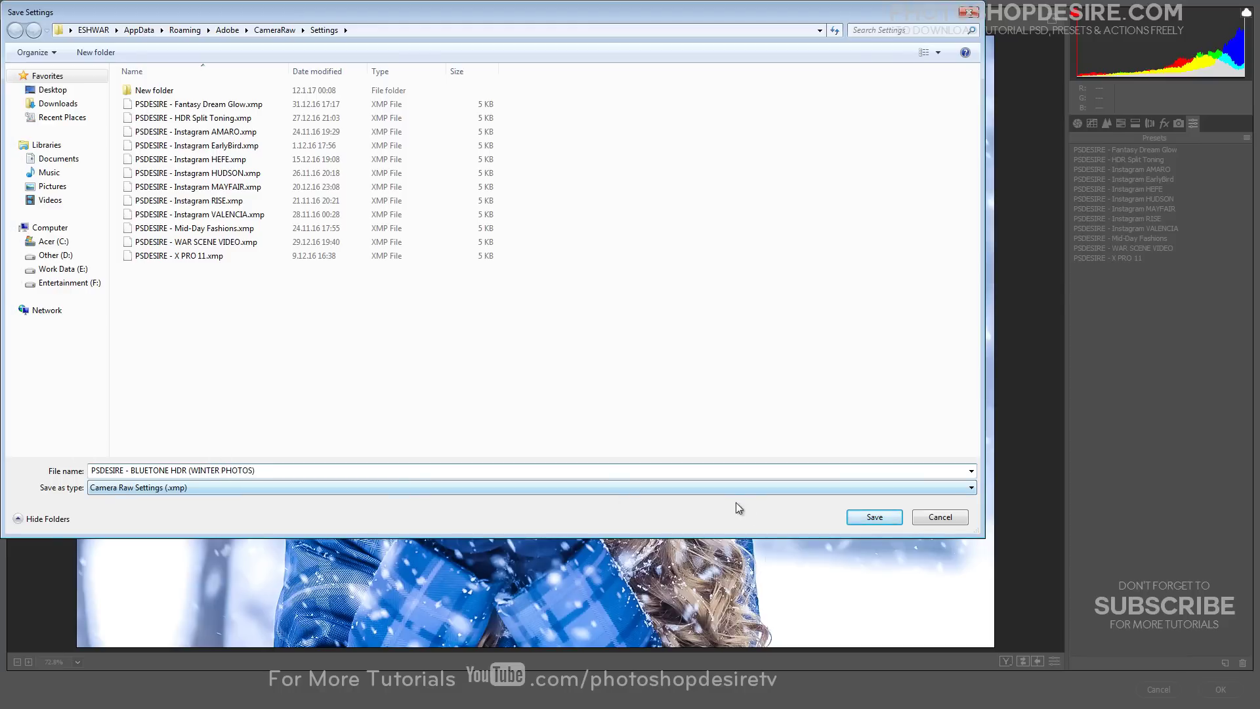
pyautogui.click(869, 520)
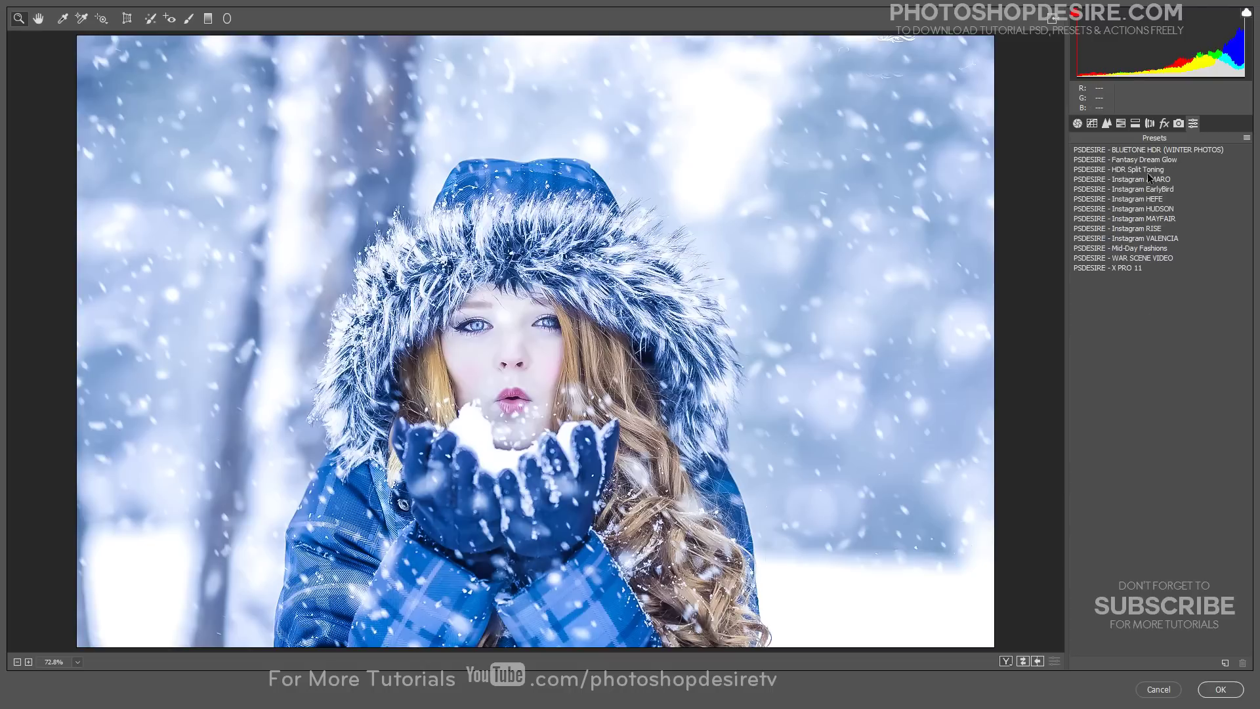
# Reset the Camera Raw adjustments, apply the saved BLUETONE HDR (WINTER PHOTOS) preset and commit the filter to the layer
pyautogui.press('alt')
pyautogui.keyDown('alt'); pyautogui.click(1154, 691); pyautogui.keyUp('alt')
pyautogui.click(1193, 150)
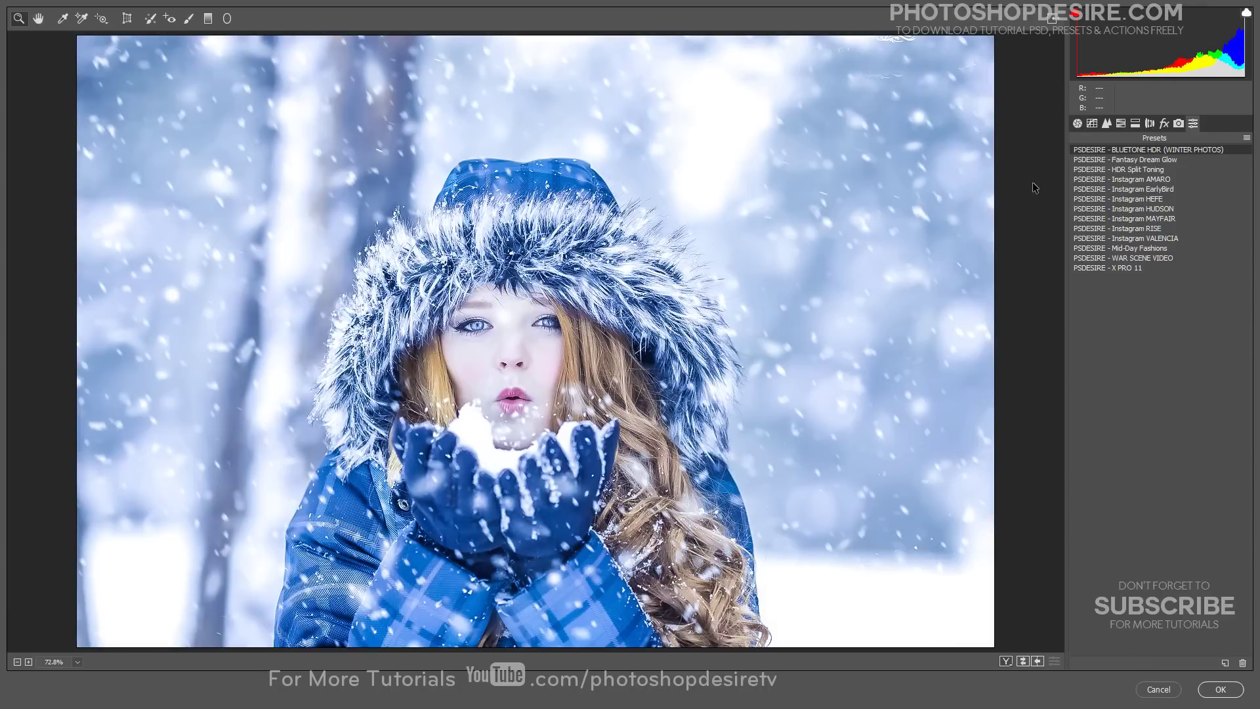
pyautogui.click(1207, 685)
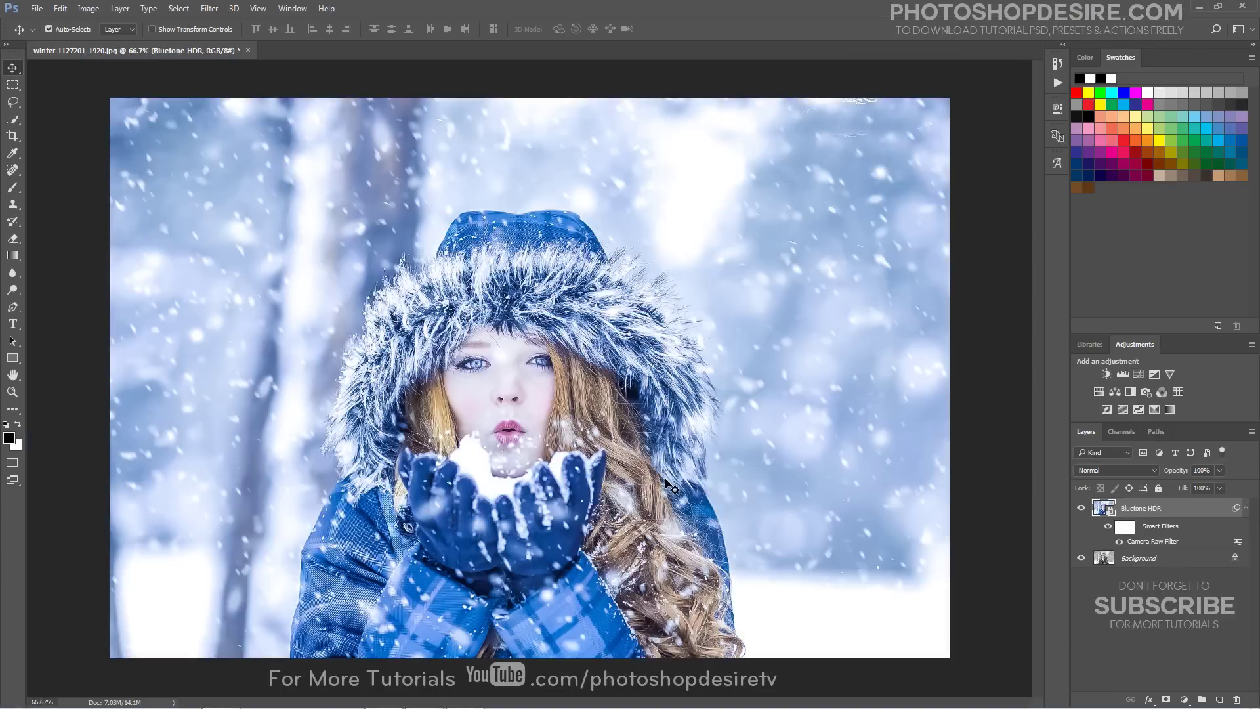
# Compare the edited portrait with the original by showing only the Background layer and restoring the other layer, twice
pyautogui.keyDown('alt'); pyautogui.click(1081, 559); pyautogui.keyUp('alt')
pyautogui.keyDown('alt'); pyautogui.click(1081, 559); pyautogui.keyUp('alt')
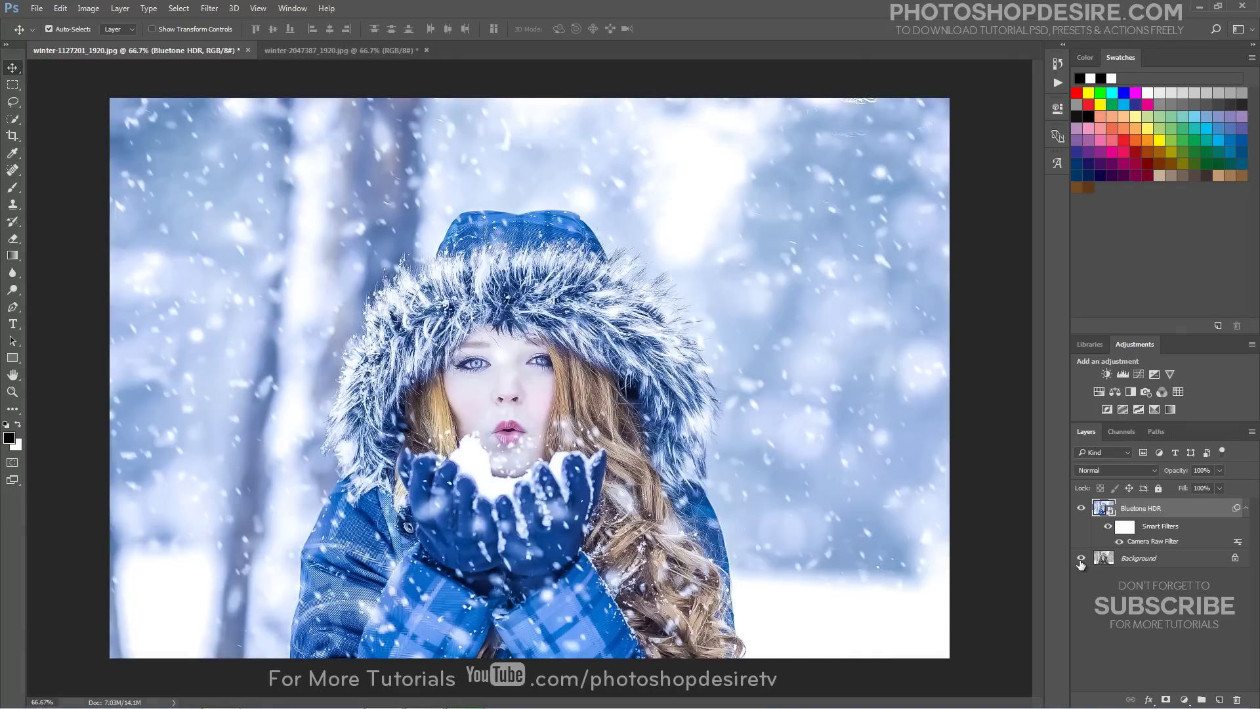
pyautogui.keyDown('alt'); pyautogui.click(1081, 559); pyautogui.keyUp('alt')
pyautogui.keyDown('alt'); pyautogui.click(1080, 559); pyautogui.keyUp('alt')
# Switch to the winter-2047387_1920.jpg document and duplicate its Background layer
pyautogui.click(349, 52)
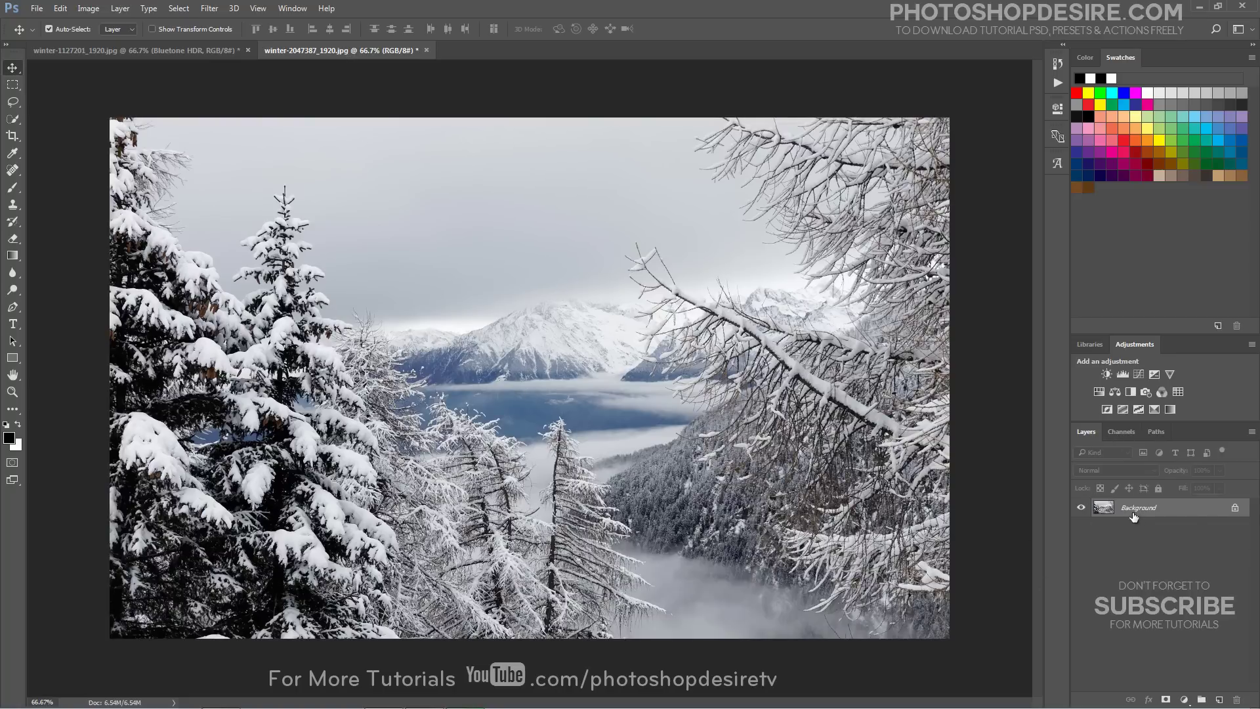
pyautogui.moveTo(1134, 516); pyautogui.dragTo(1219, 697)
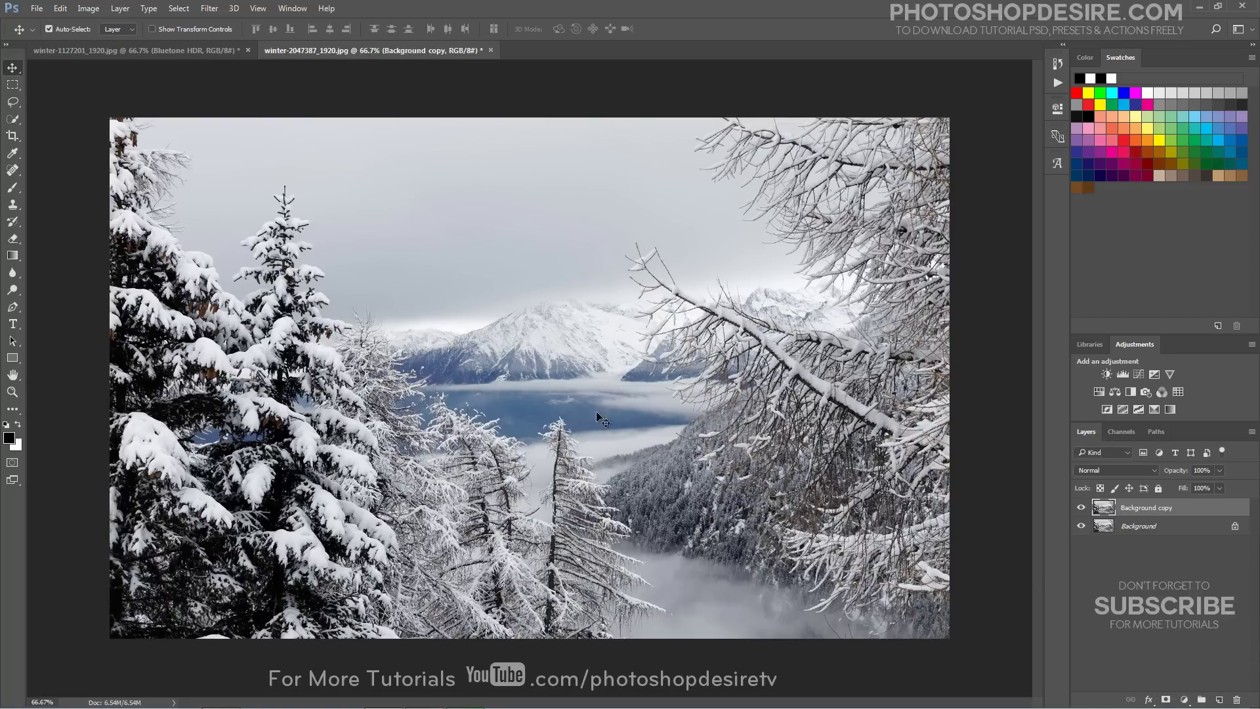
# Open the Camera Raw Filter on the Background copy layer and apply the PSDESIRE - BLUETONE HDR (WINTER PHOTOS) preset
pyautogui.click(208, 9)
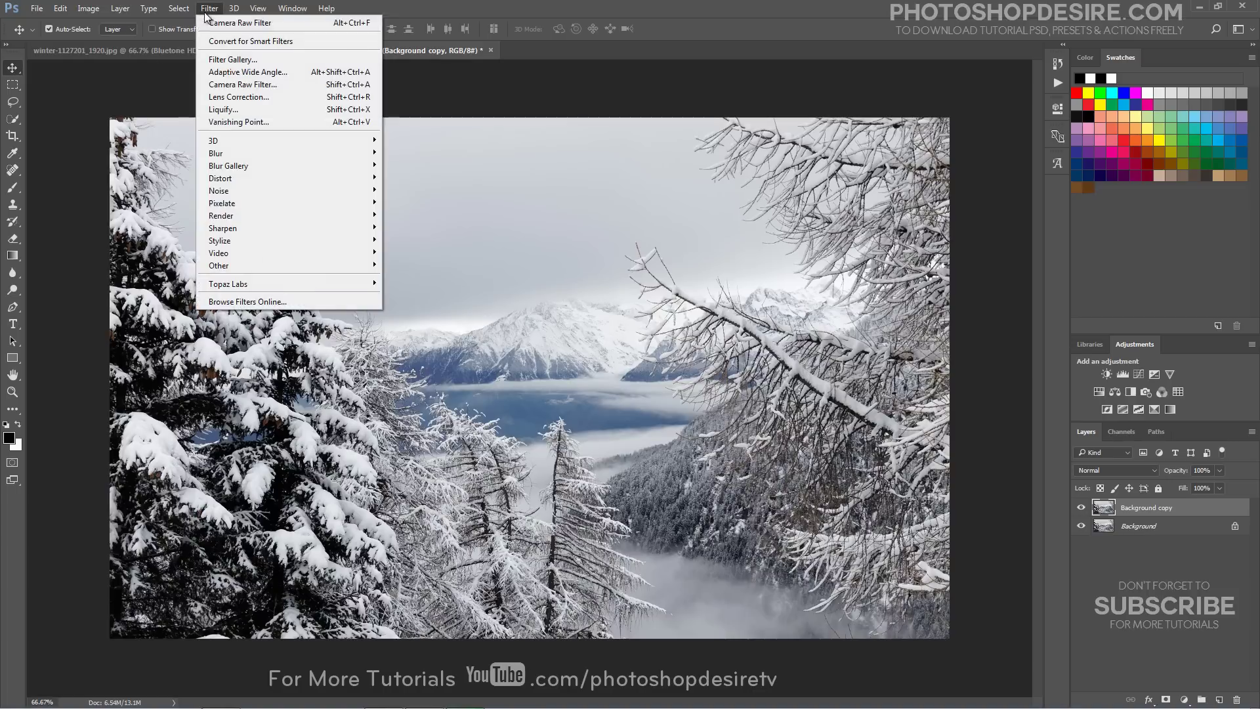
pyautogui.click(293, 97)
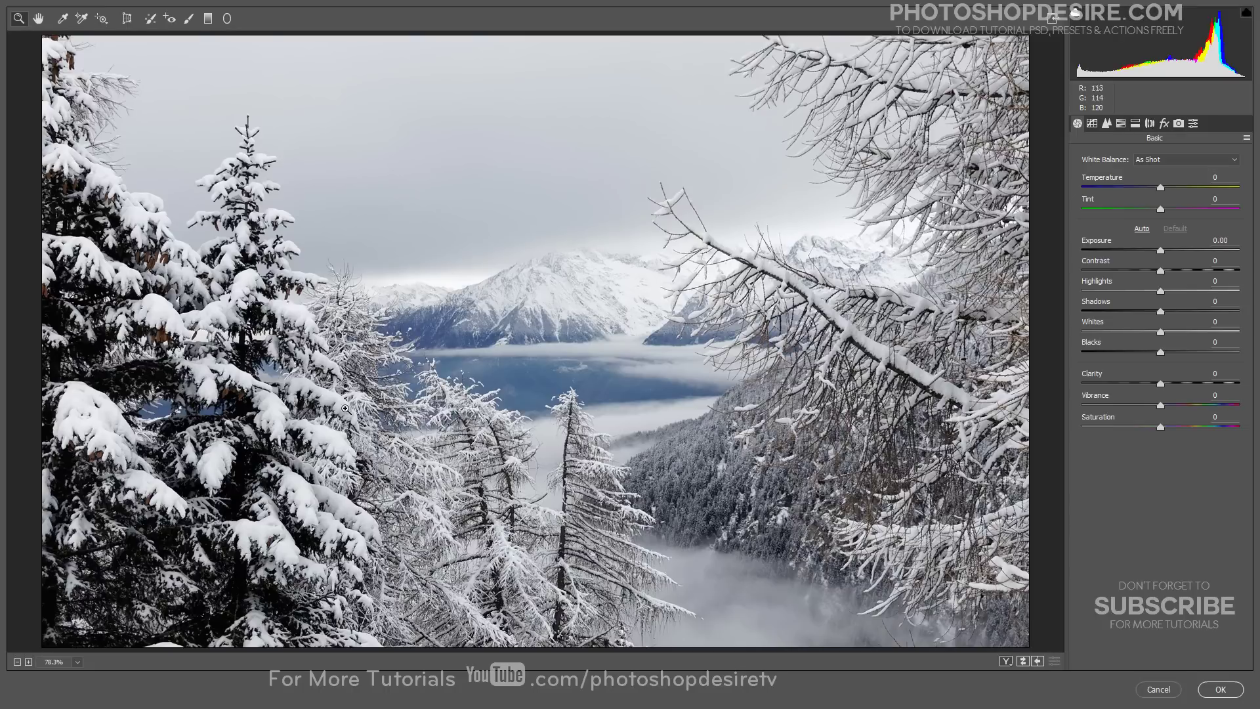
pyautogui.click(1192, 124)
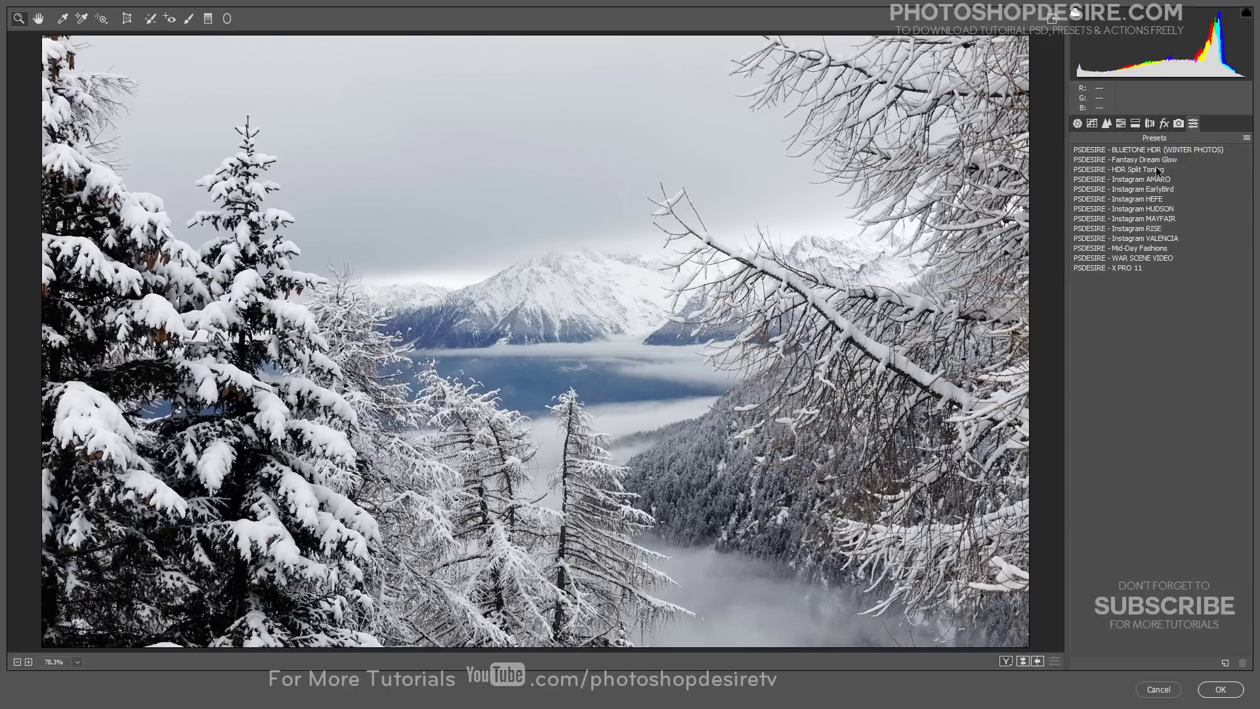
pyautogui.click(1192, 151)
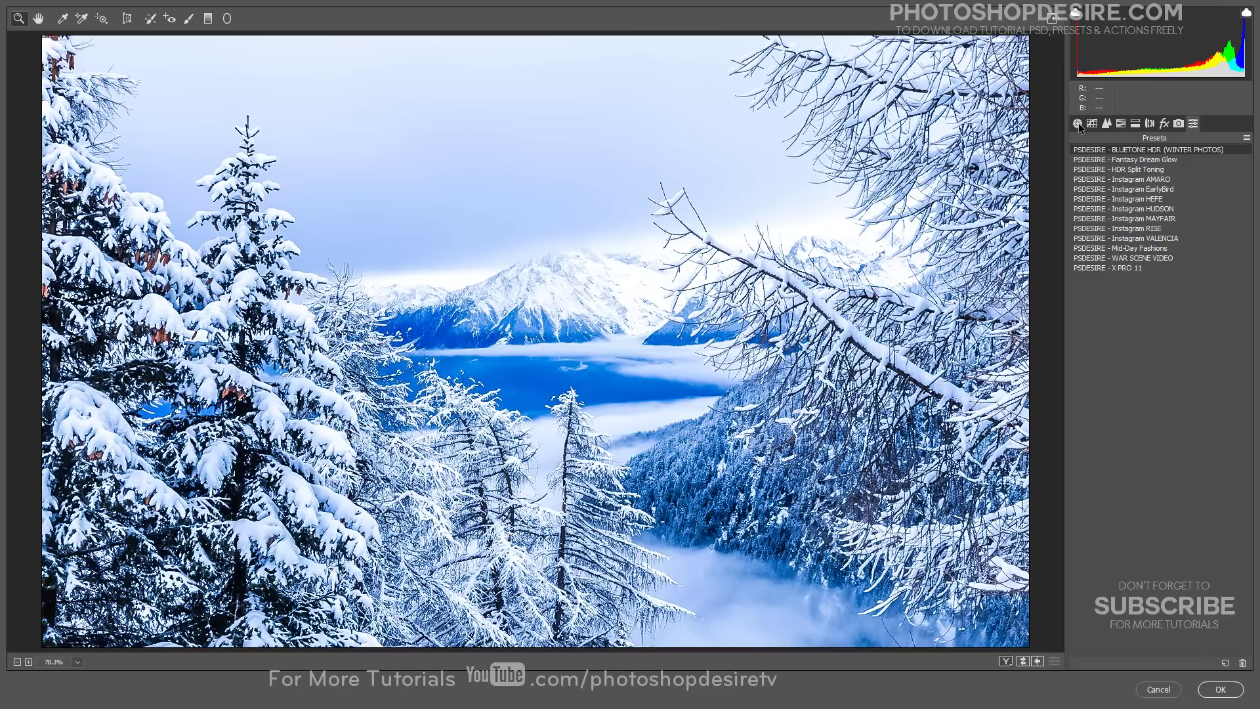
# Fine-tune the preset's basic adjustments with Temperature -15 and Vibrance +8, and commit the Camera Raw filter to the layer
pyautogui.click(1078, 123)
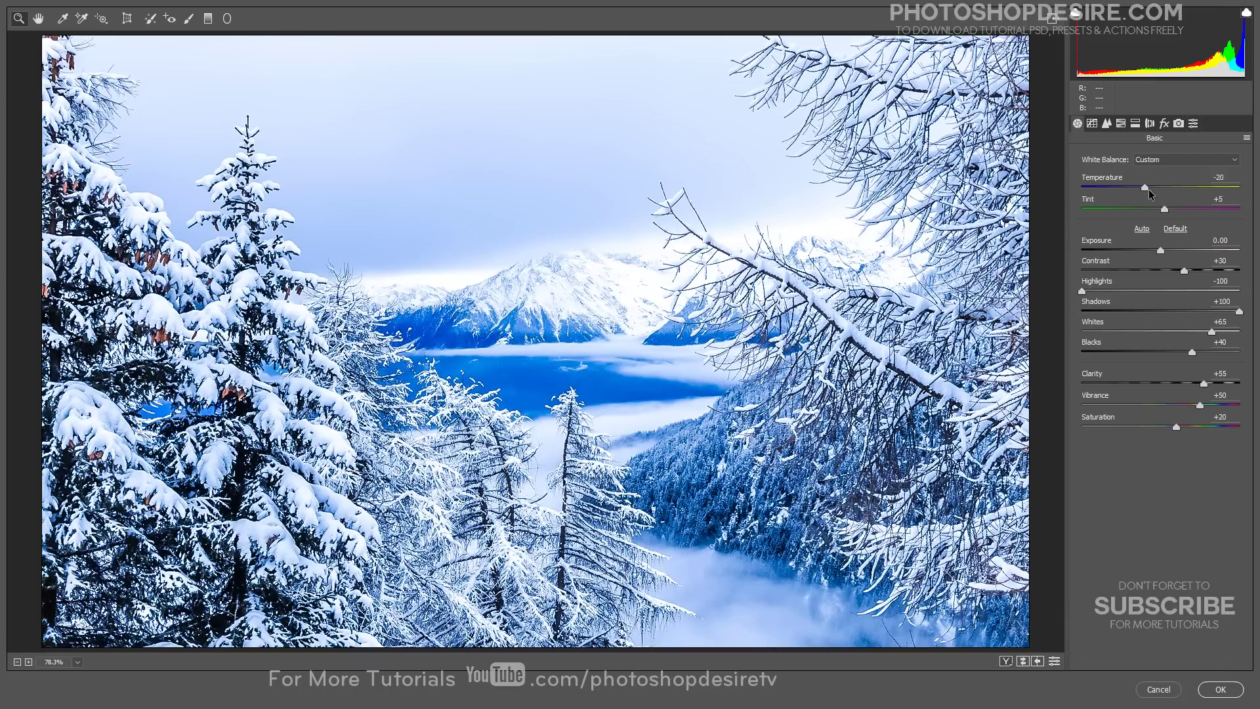
pyautogui.moveTo(1146, 190); pyautogui.dragTo(1150, 190)
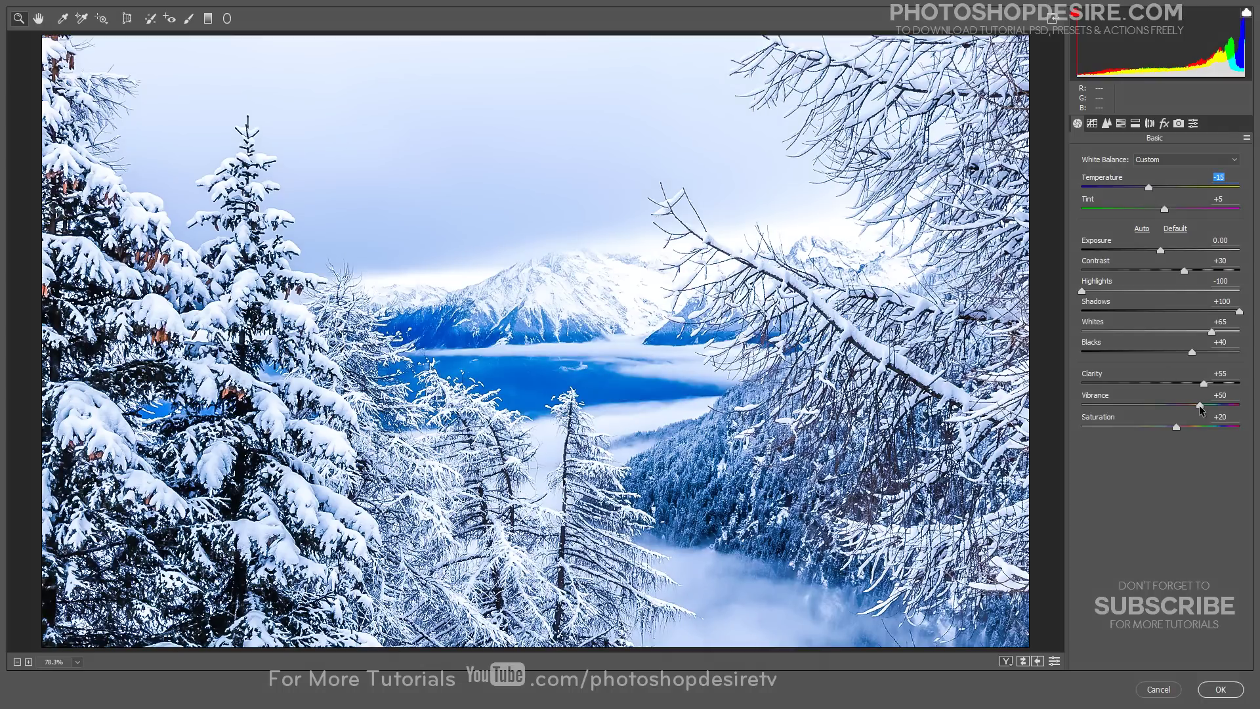
pyautogui.moveTo(1201, 407); pyautogui.dragTo(1167, 415)
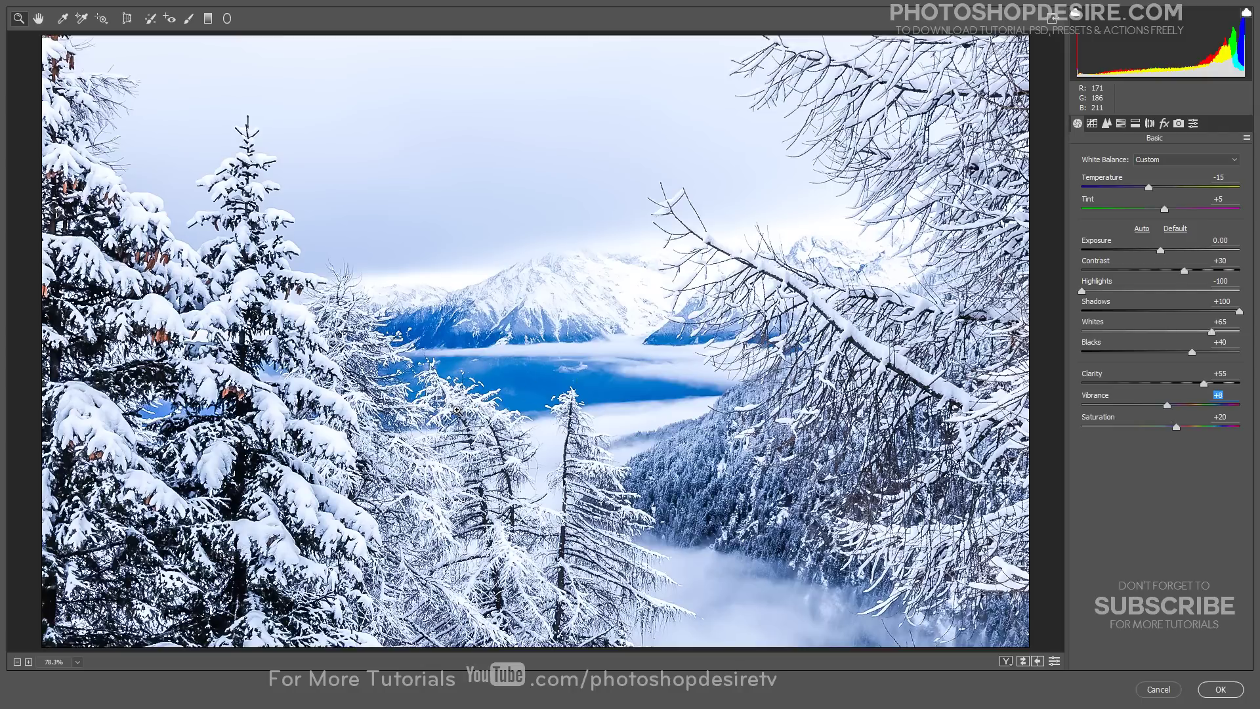
pyautogui.click(1220, 689)
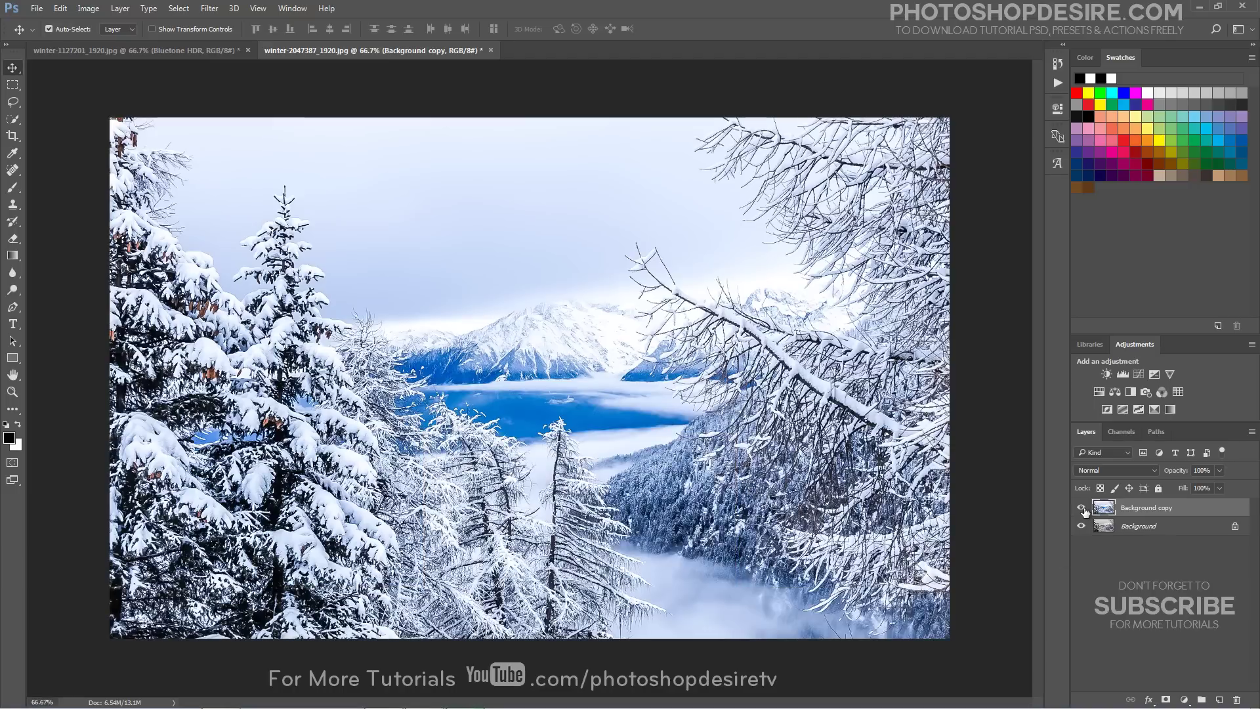
# Compare the edited mountain landscape with the original by repeatedly hiding and showing the Background copy layer, leaving it visible
pyautogui.click(1083, 509)
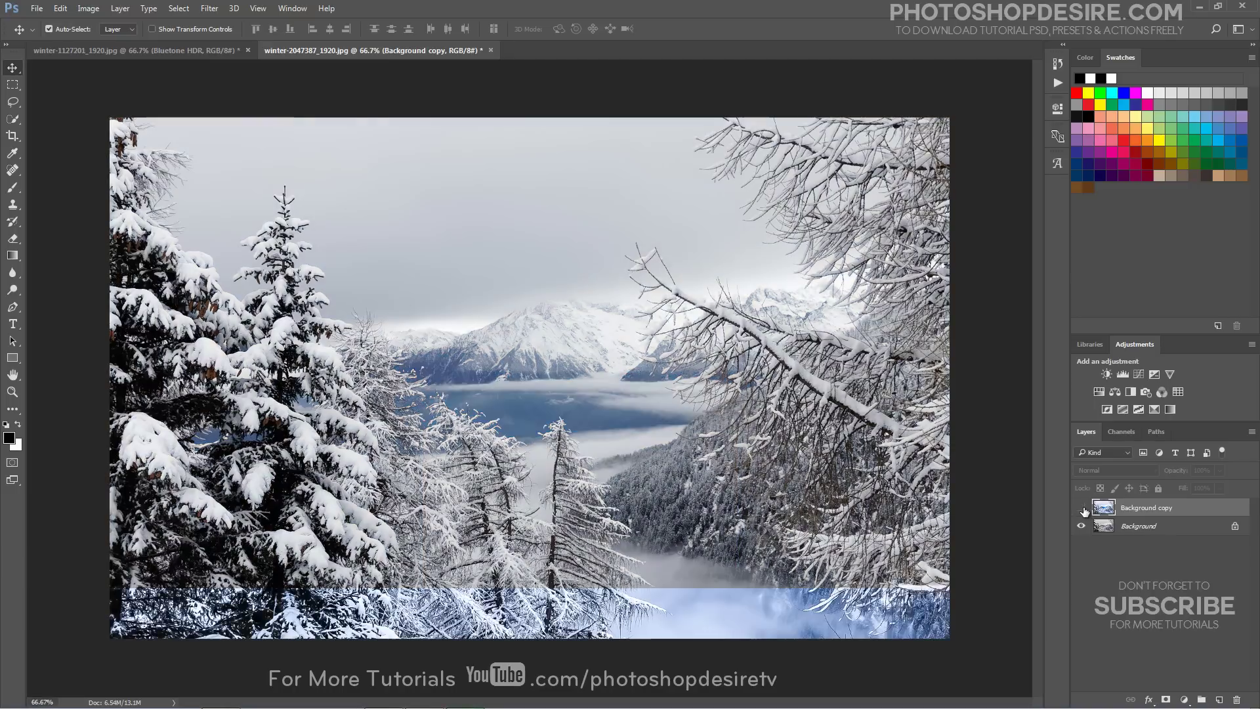
pyautogui.click(1083, 509)
pyautogui.click(1082, 509)
pyautogui.click(1083, 509)
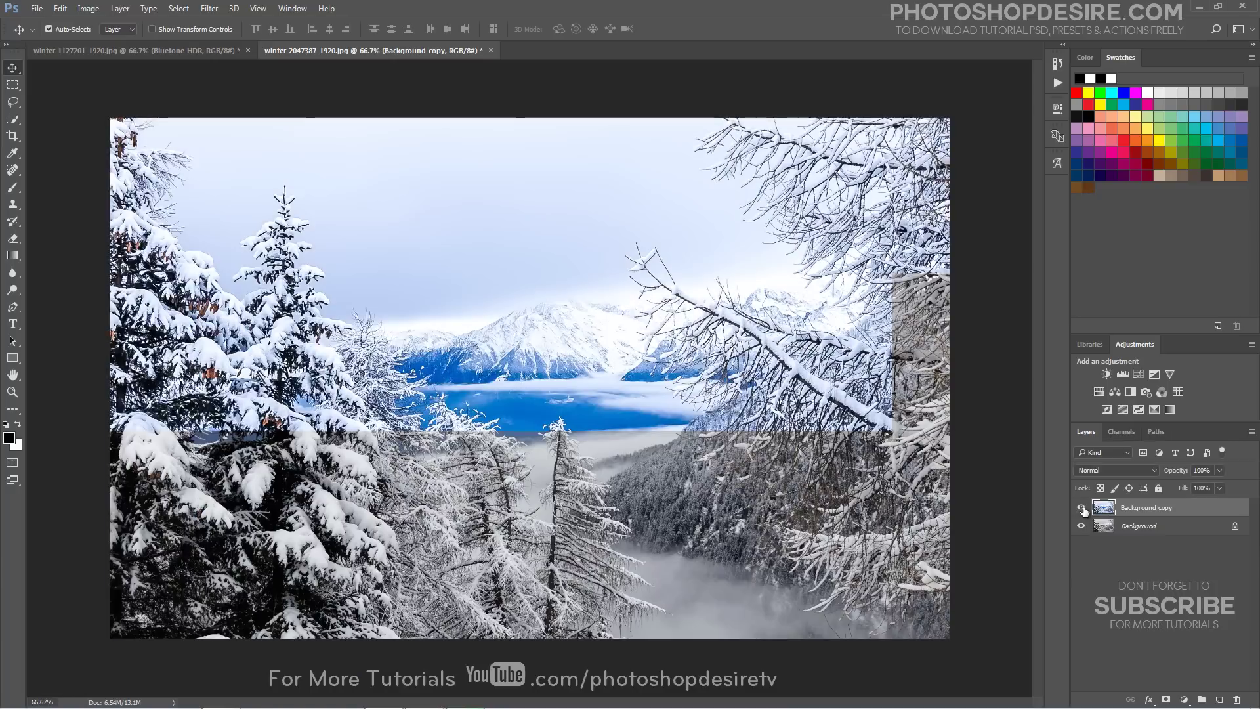
pyautogui.click(1083, 510)
pyautogui.click(1083, 509)
pyautogui.click(1083, 509)
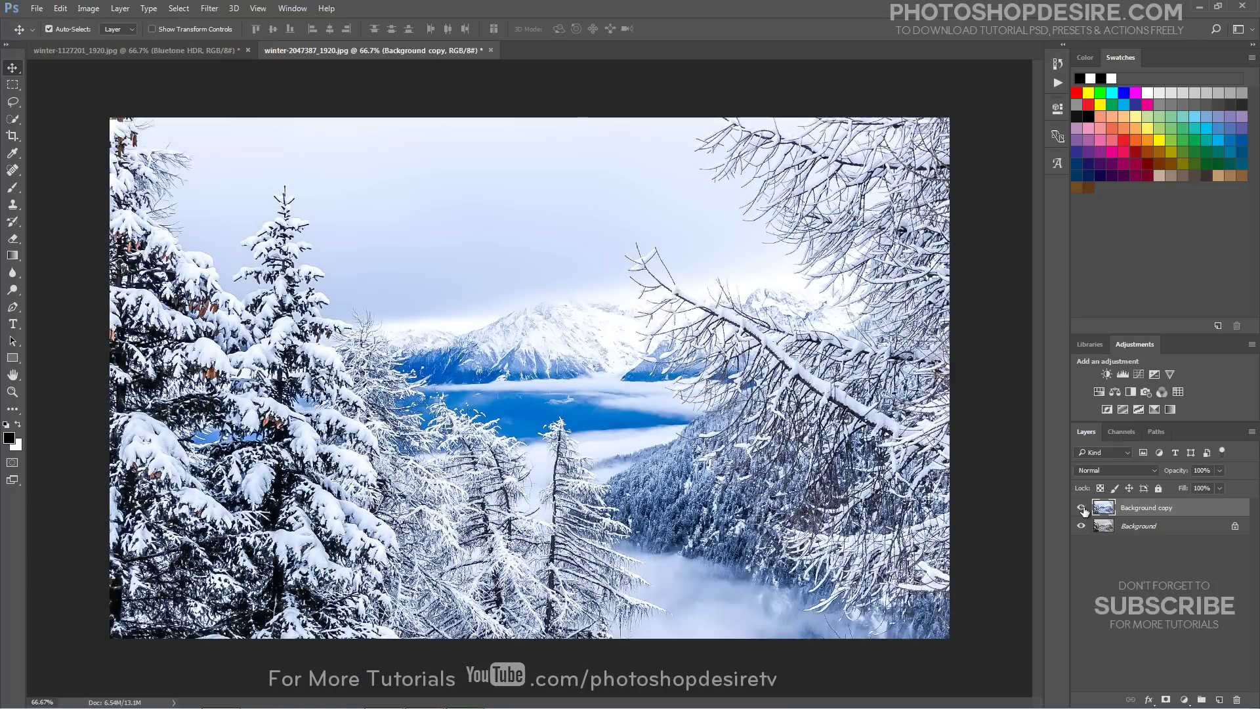
pyautogui.click(1083, 510)
pyautogui.click(1083, 509)
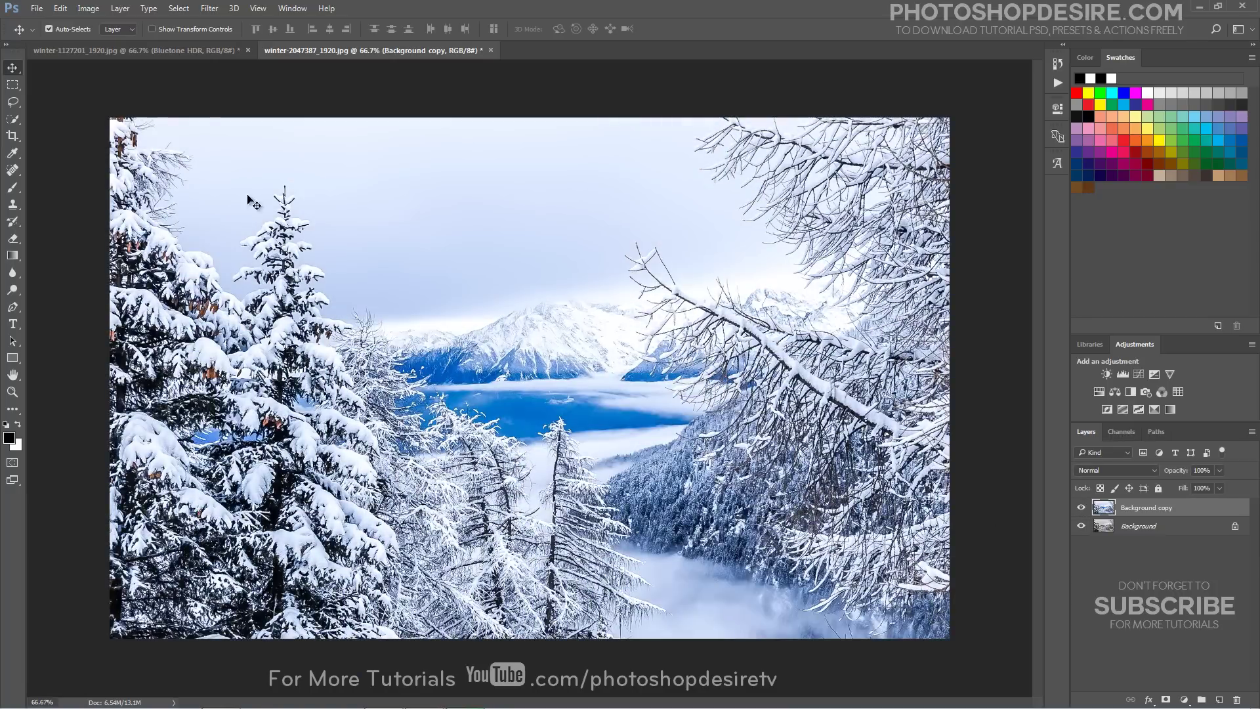
# Switch to the winter-1127201_1920.jpg document and toggle the Bluetone HDR layer's visibility to compare the portrait with its original
pyautogui.click(191, 51)
pyautogui.click(1081, 510)
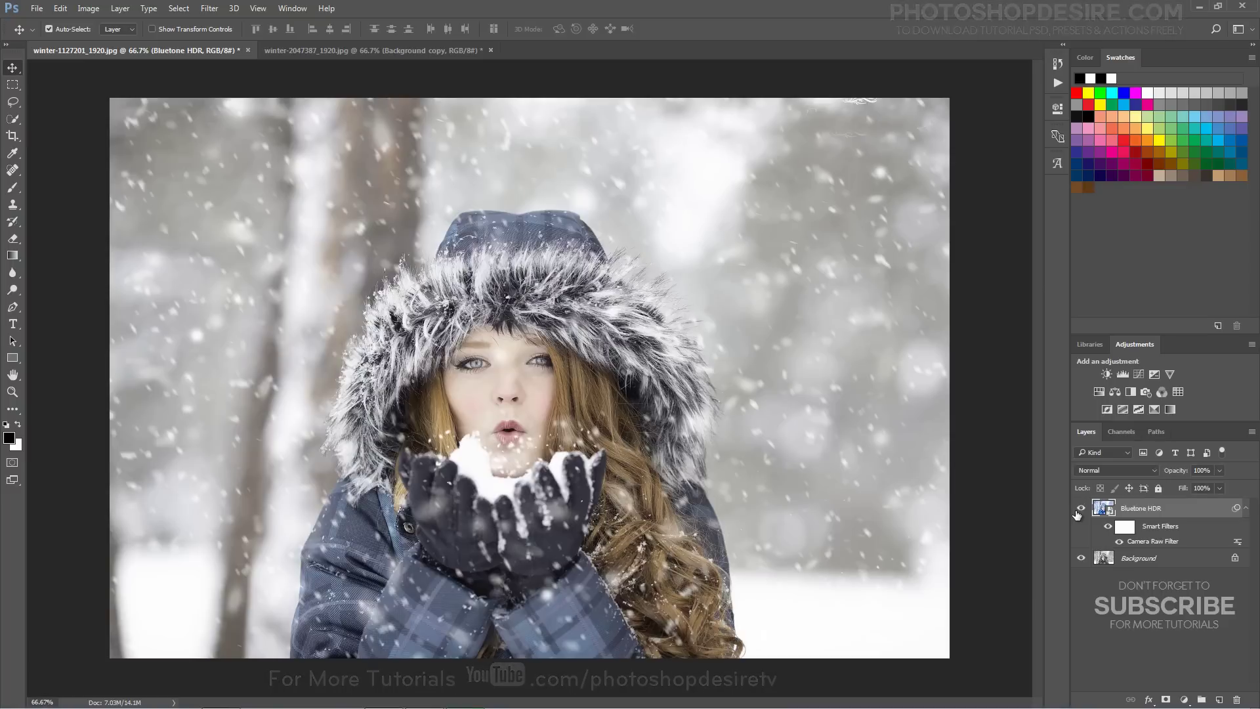